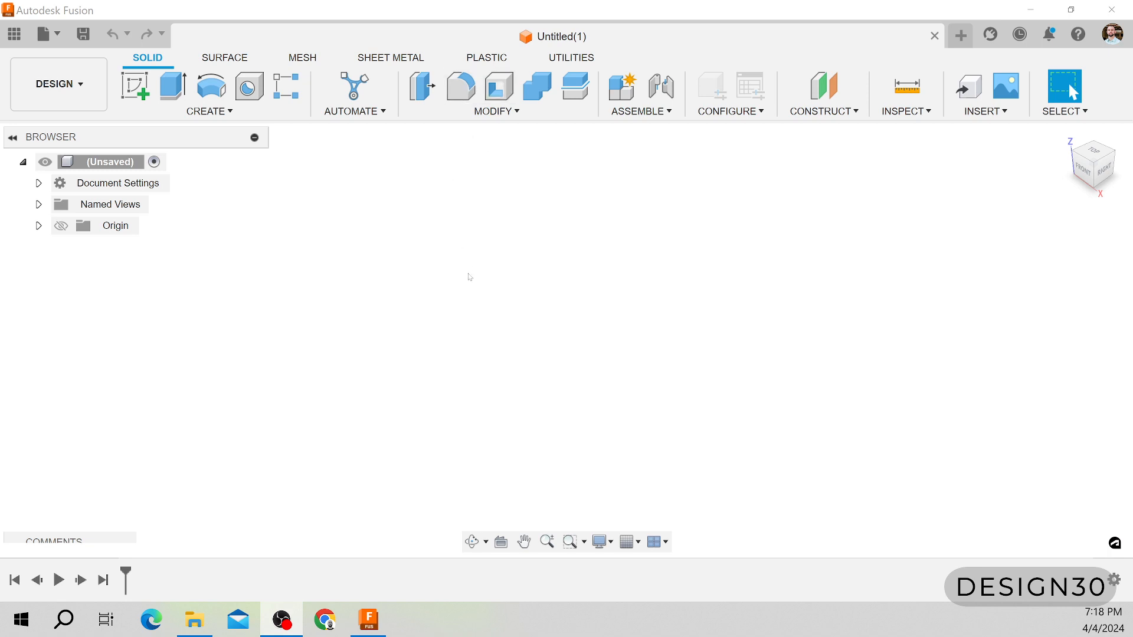
# Start a sketch on the horizontal plane and draw a centre-diameter circle about 3.63 in across beside the origin, on its negative X side.
pyautogui.click(148, 92)
pyautogui.click(660, 340)
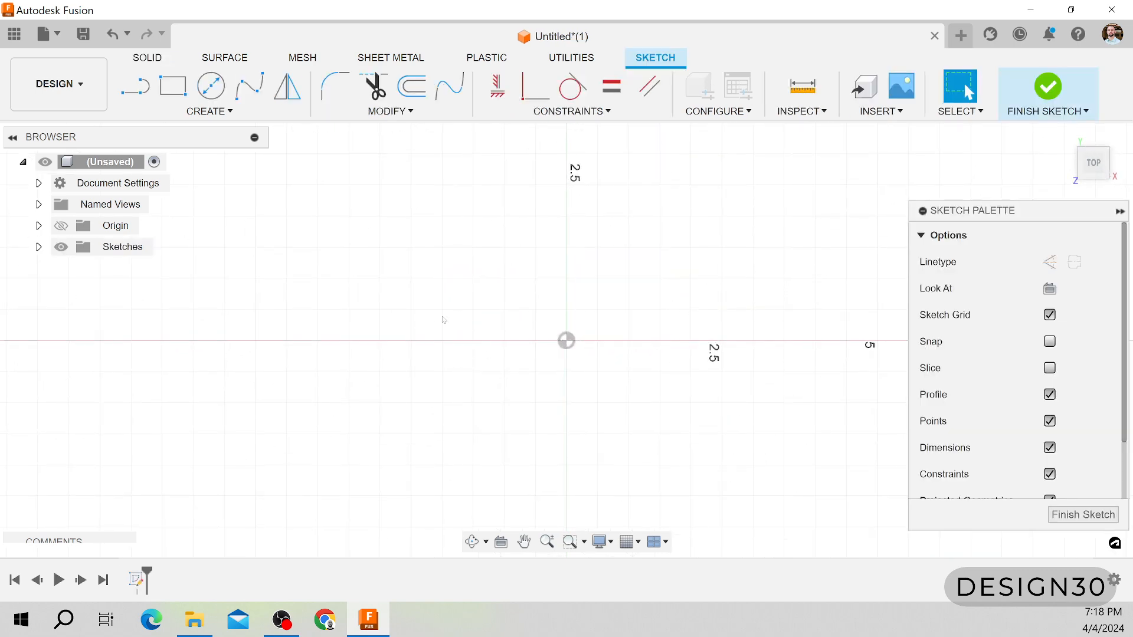
pyautogui.press('c')
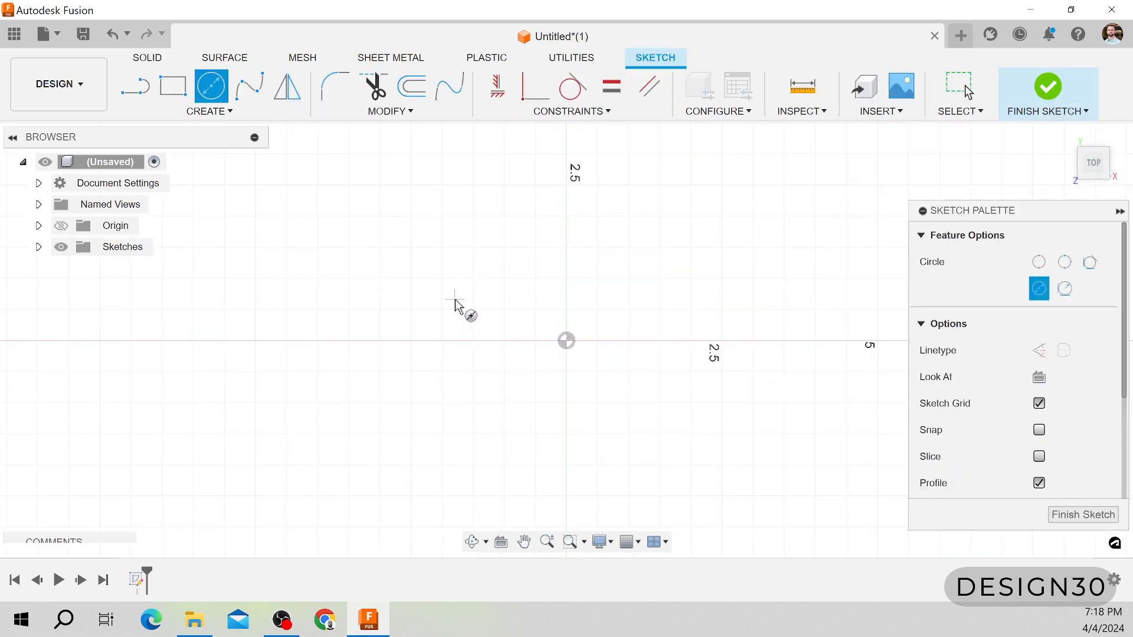
pyautogui.click(409, 313)
pyautogui.click(484, 407)
# Dimension the sketched circle with a diameter of 3.5 in.
pyautogui.press('d')
pyautogui.click(484, 407)
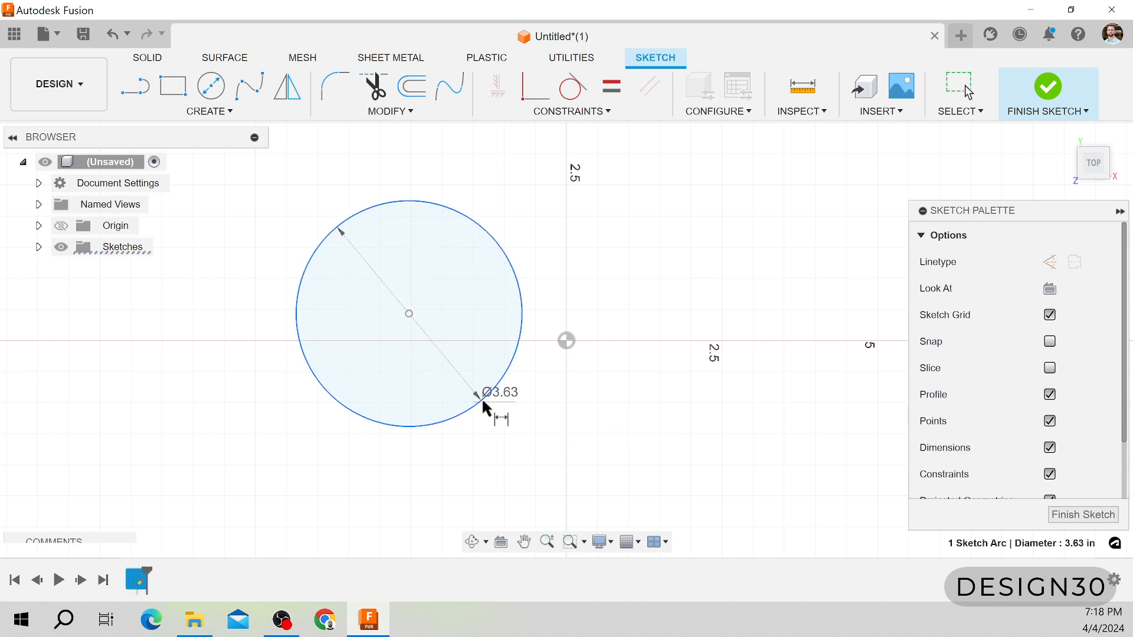
pyautogui.click(513, 448)
pyautogui.write('3.5')
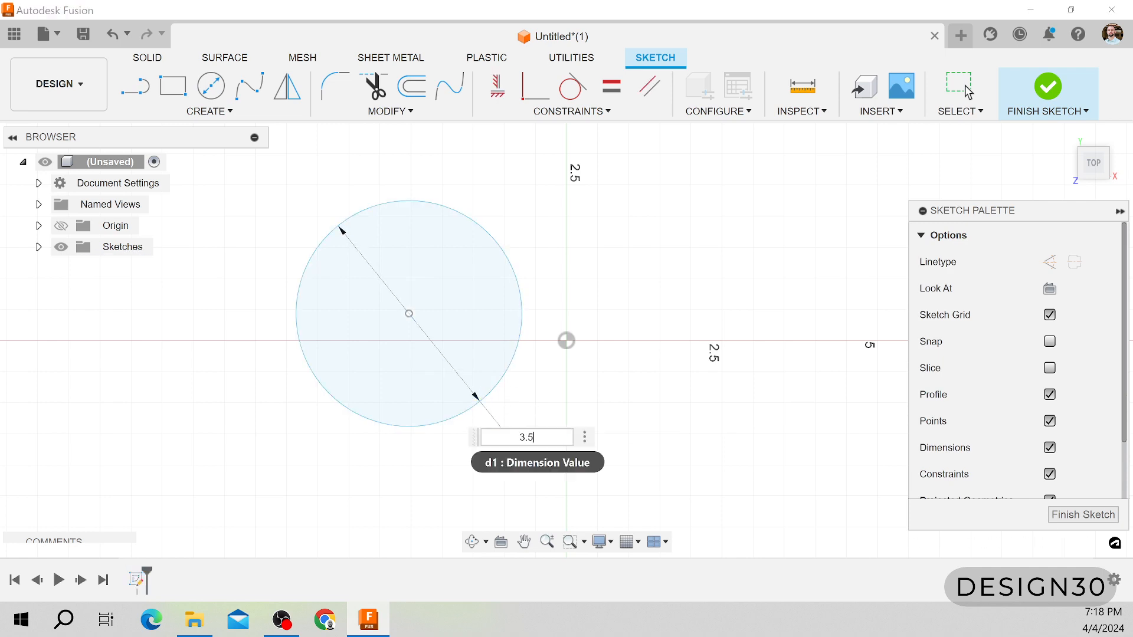
pyautogui.press('Return')
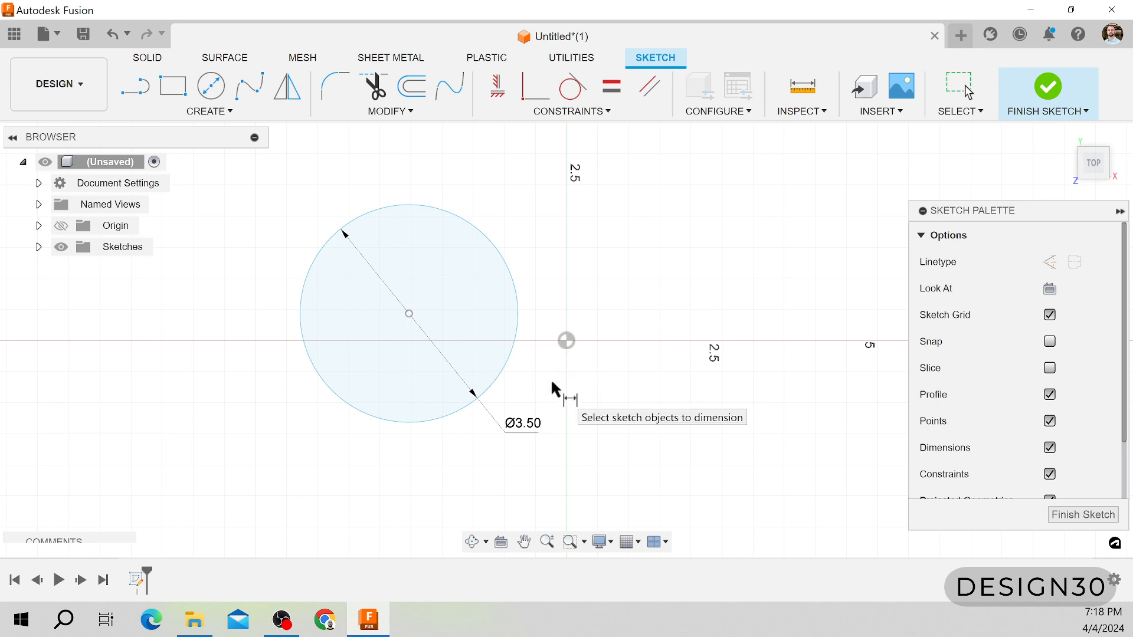
# Extrude the circle profile 3 in upward as a new body.
pyautogui.click(146, 59)
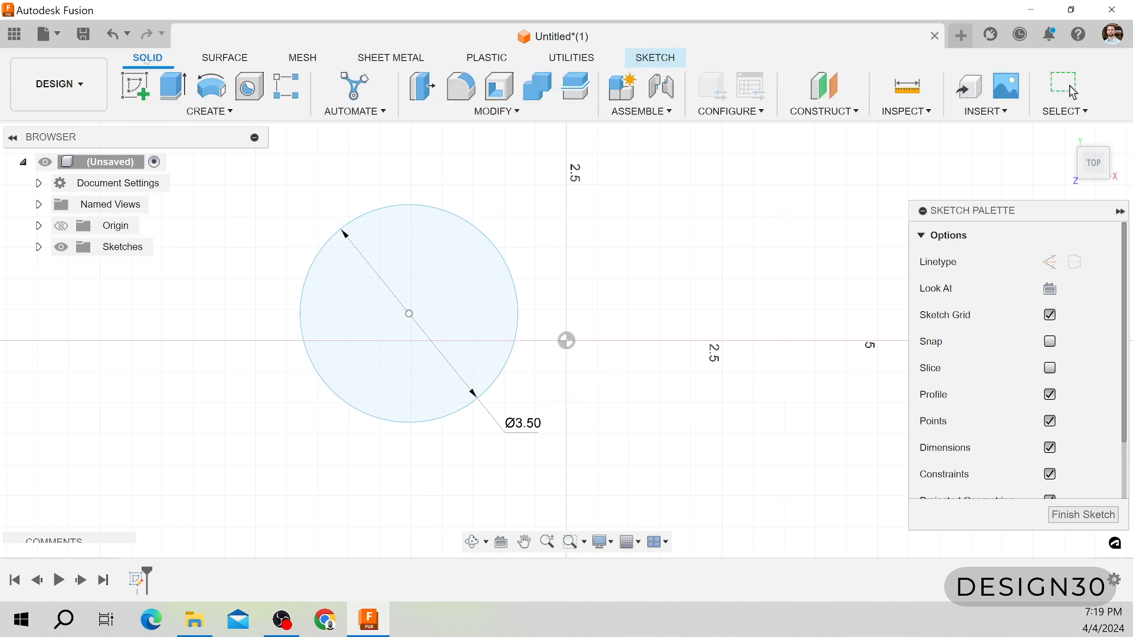
pyautogui.click(173, 87)
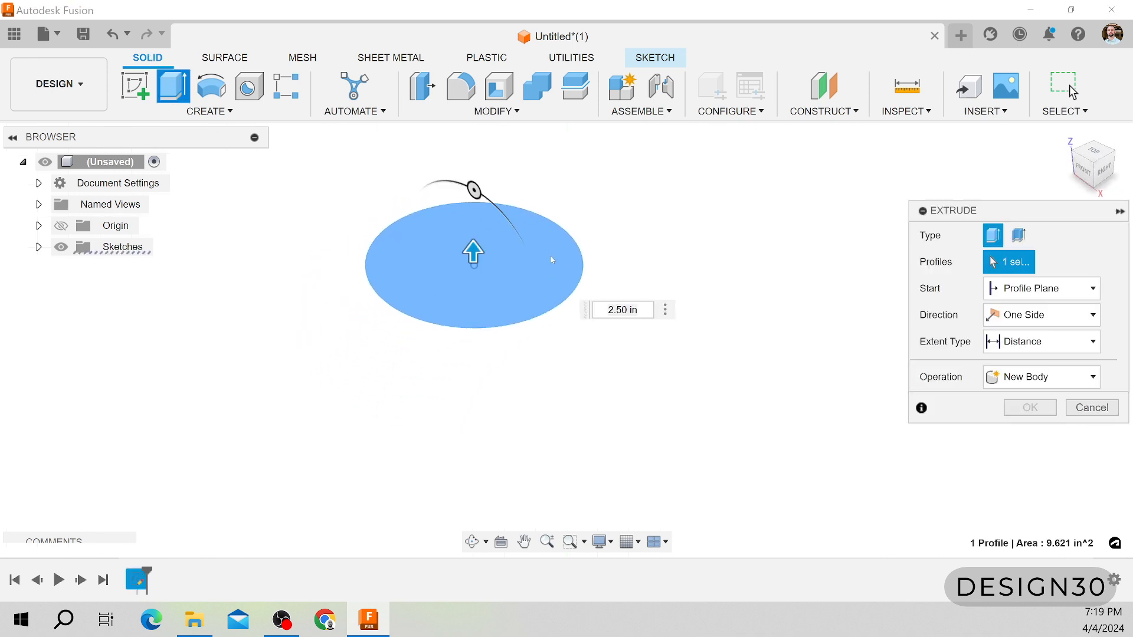
pyautogui.moveTo(467, 269); pyautogui.dragTo(418, 339, button='middle')
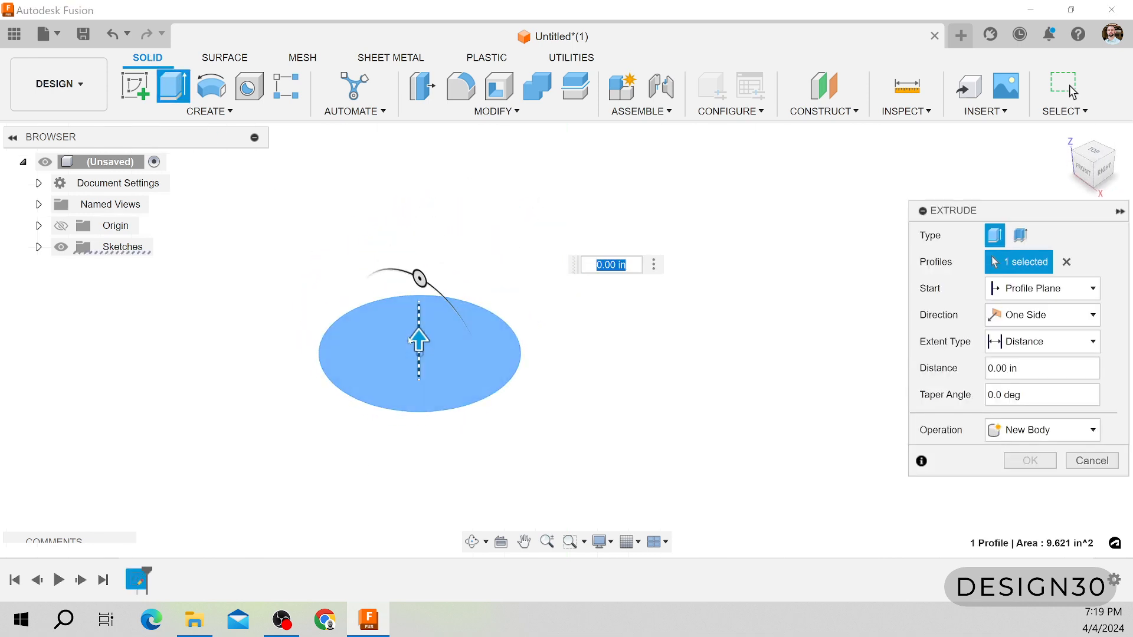
pyautogui.moveTo(418, 345); pyautogui.dragTo(419, 199)
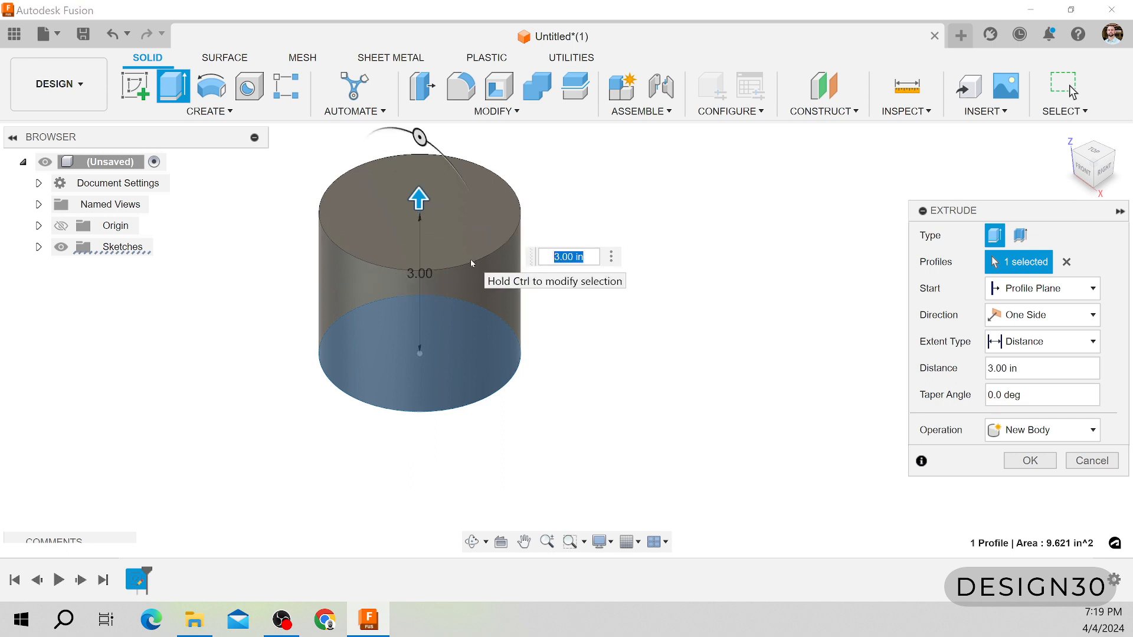
pyautogui.click(1016, 461)
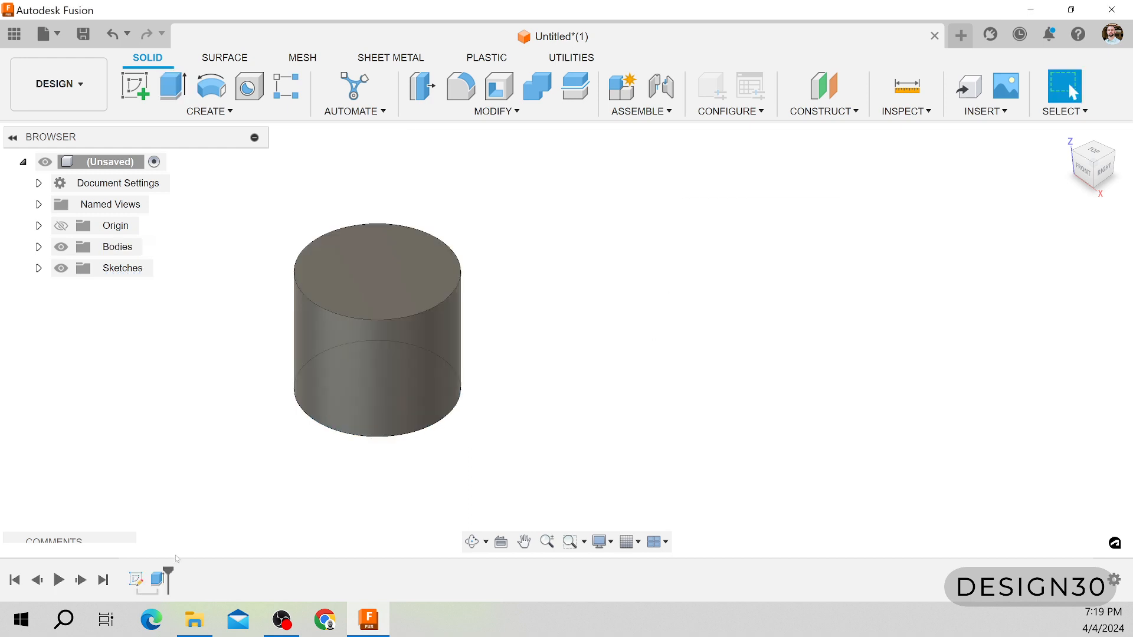
pyautogui.scroll(-1, 175, 556)
pyautogui.scroll(1, 264, 432)
pyautogui.scroll(2, 448, 403)
pyautogui.scroll(-3, 530, 394)
pyautogui.scroll(2, 269, 508)
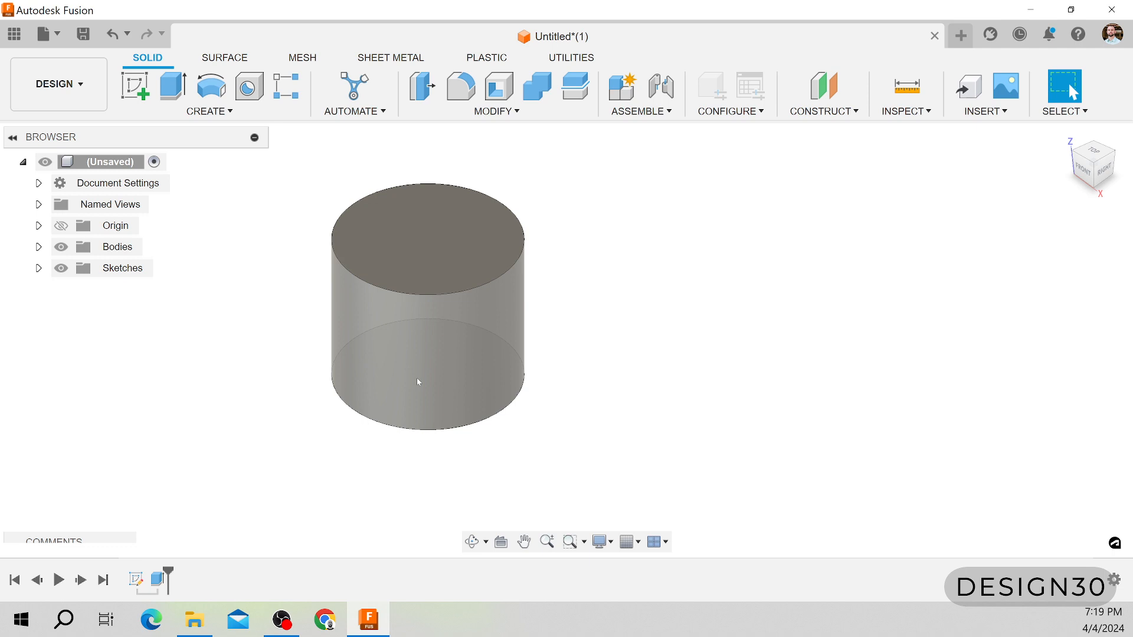
# Start a sketch on the cylinder's top face and draw a circle about 3.16 in across that overlaps the face's edge near the origin.
pyautogui.click(481, 266)
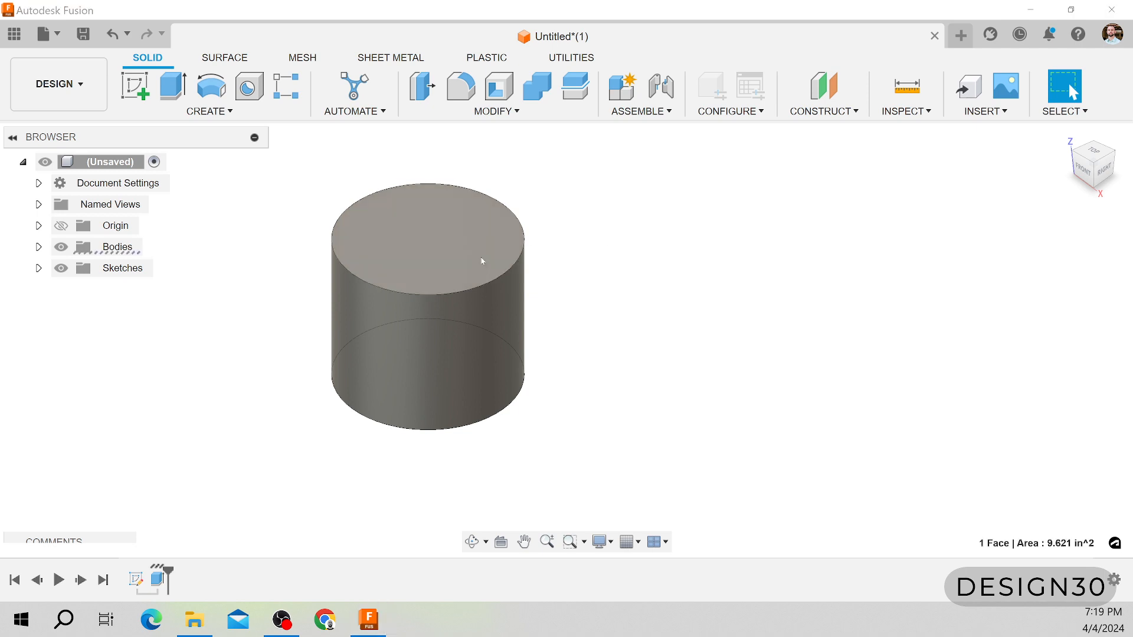
pyautogui.press('s')
pyautogui.click(549, 299)
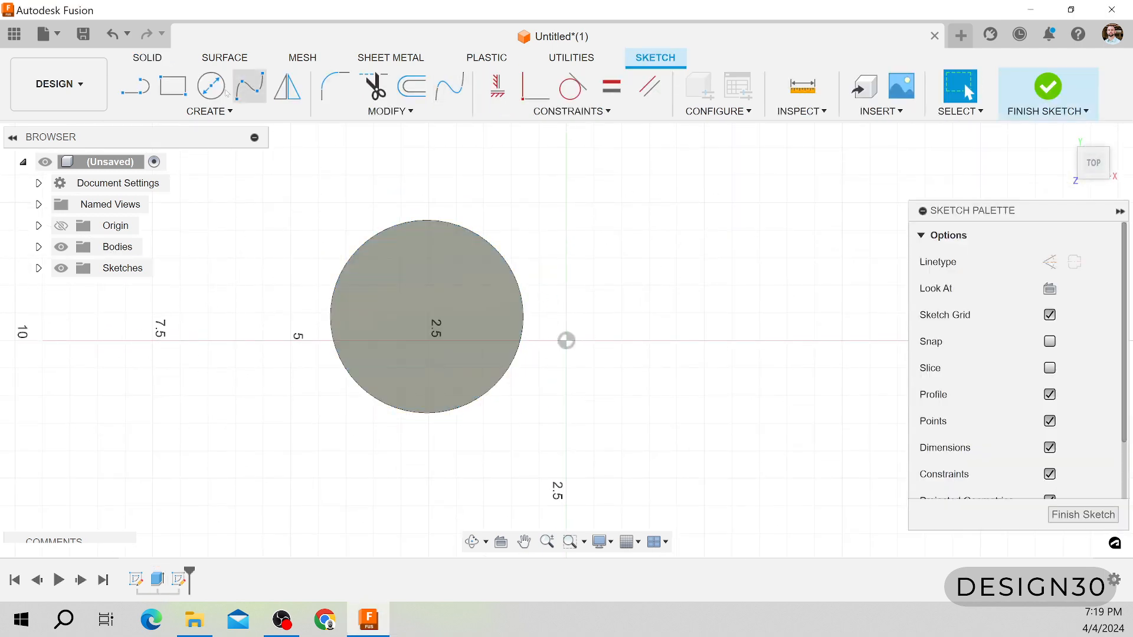
pyautogui.click(210, 86)
pyautogui.click(537, 297)
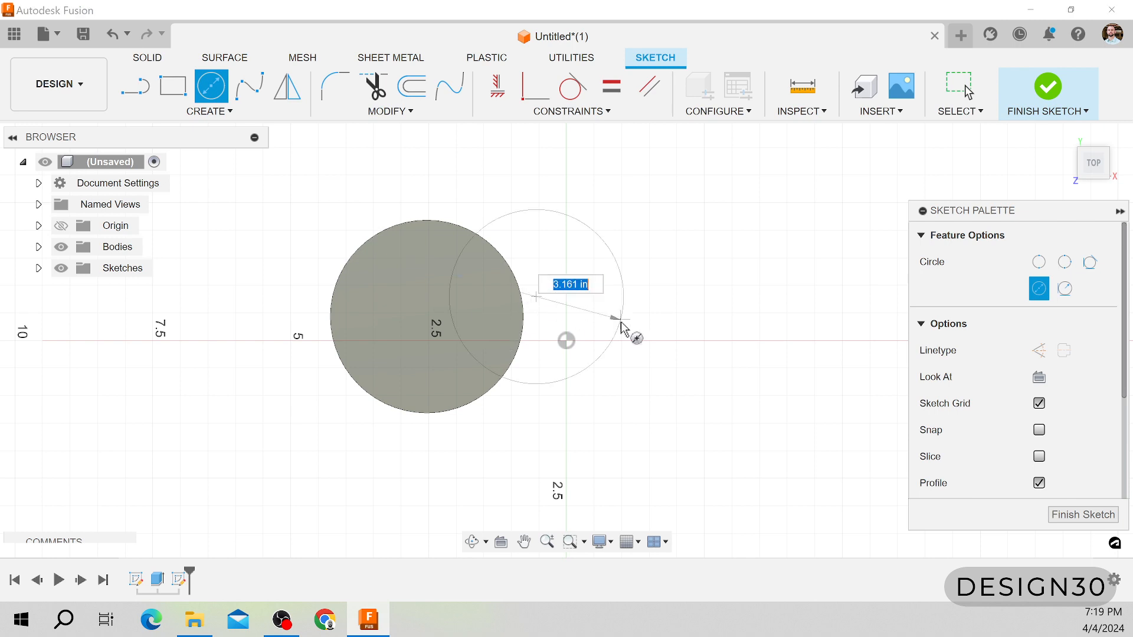
pyautogui.click(618, 335)
# Set the second circle's diameter to 3 in and move its centre to about X 0.016, Y 0.489, near the origin.
pyautogui.press('d')
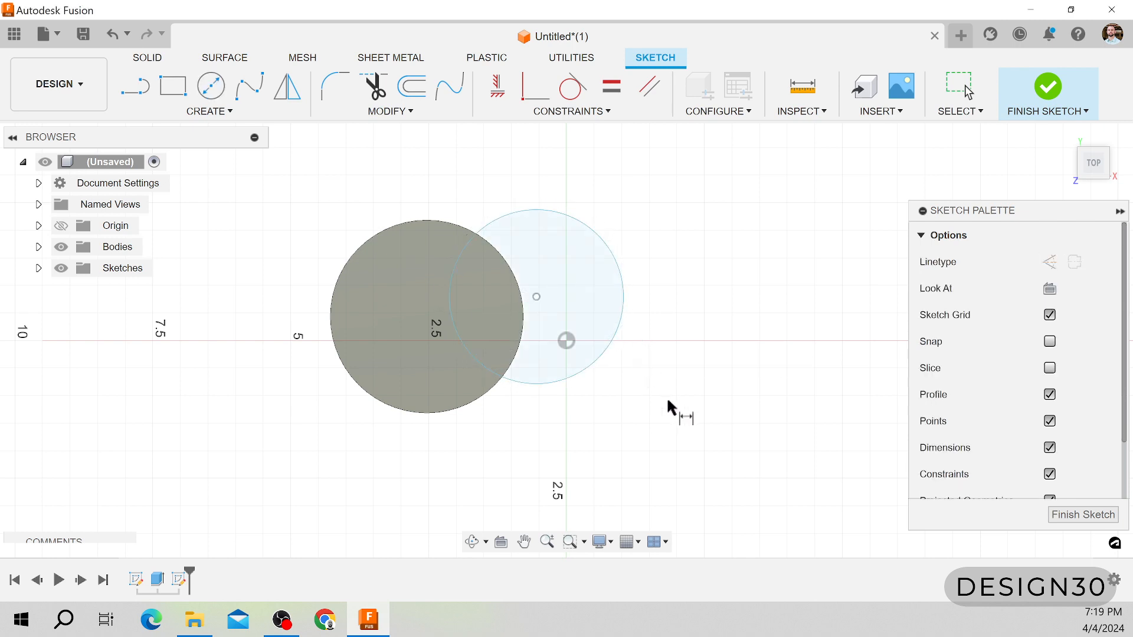
pyautogui.click(611, 351)
pyautogui.click(661, 386)
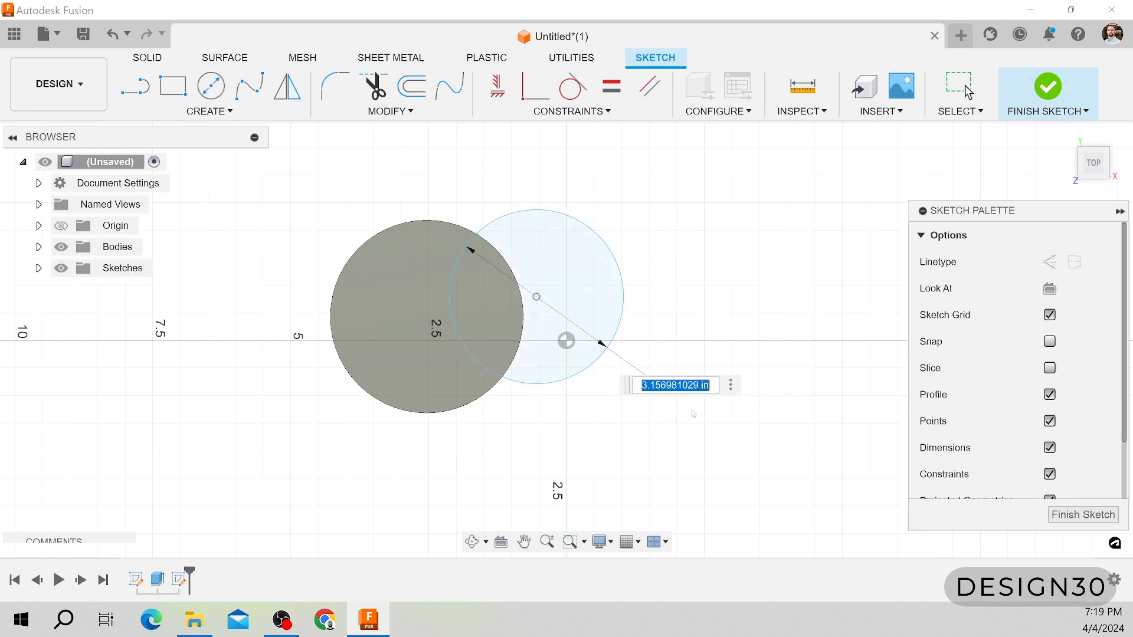
pyautogui.write('3')
pyautogui.press('Return')
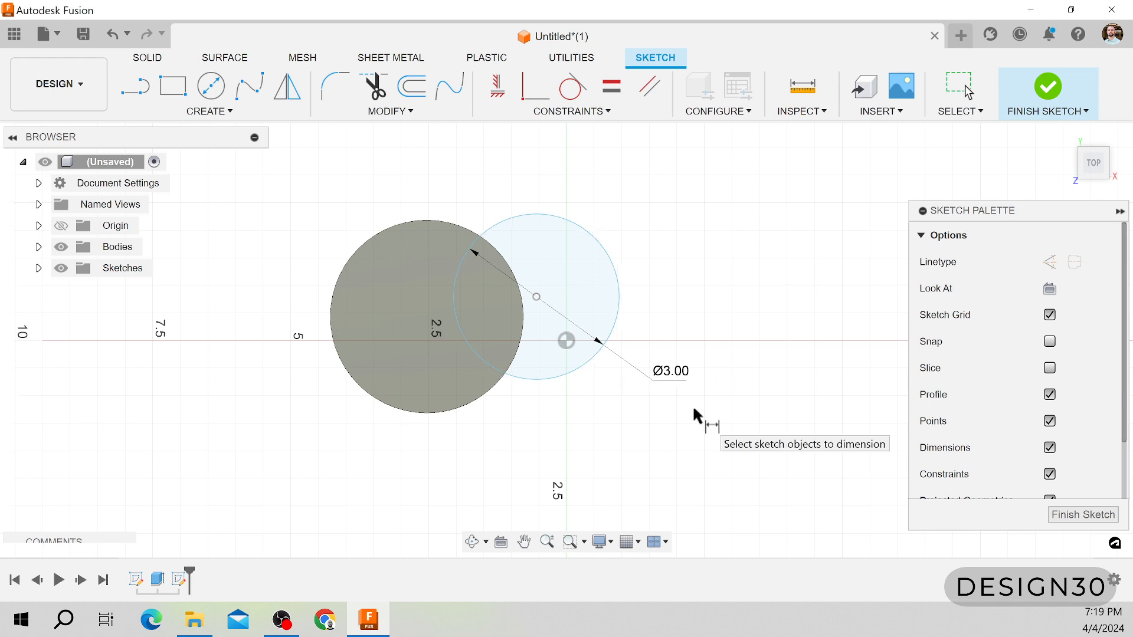
pyautogui.press('Escape')
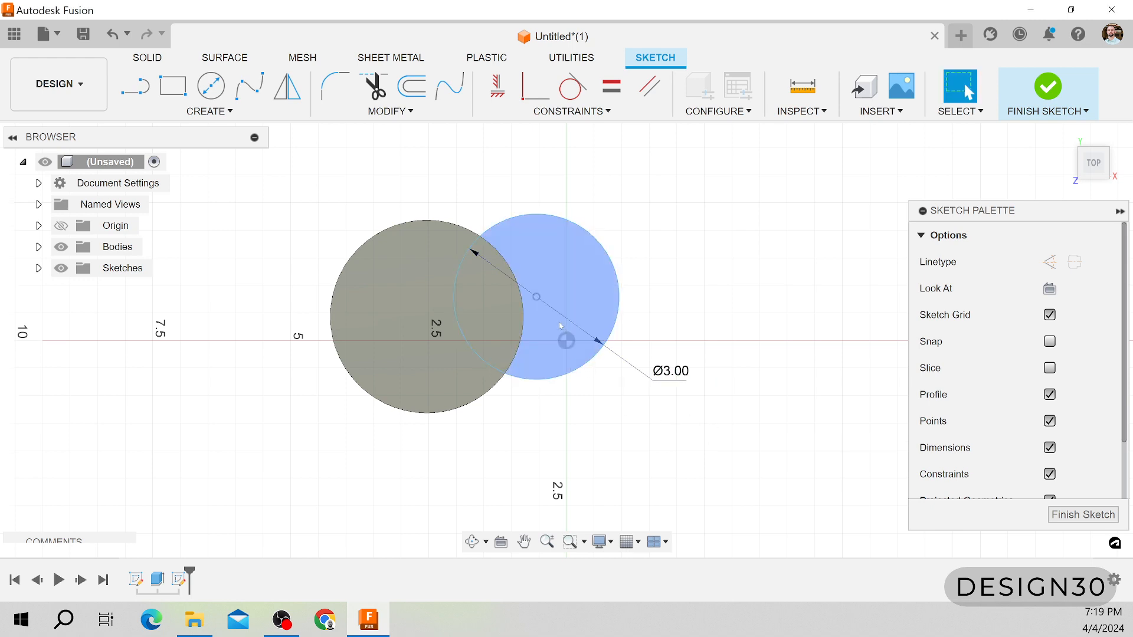
pyautogui.moveTo(538, 297); pyautogui.dragTo(568, 315)
# Extrude both regions of the 3 in circle 2 in upward with the Join operation.
pyautogui.moveTo(568, 315)
pyautogui.keyDown('shift'); pyautogui.mouseDown(button='middle')
pyautogui.moveTo(589, 337)
pyautogui.moveTo(625, 327)
pyautogui.moveTo(644, 343)
pyautogui.mouseUp(button='middle'); pyautogui.keyUp('shift')
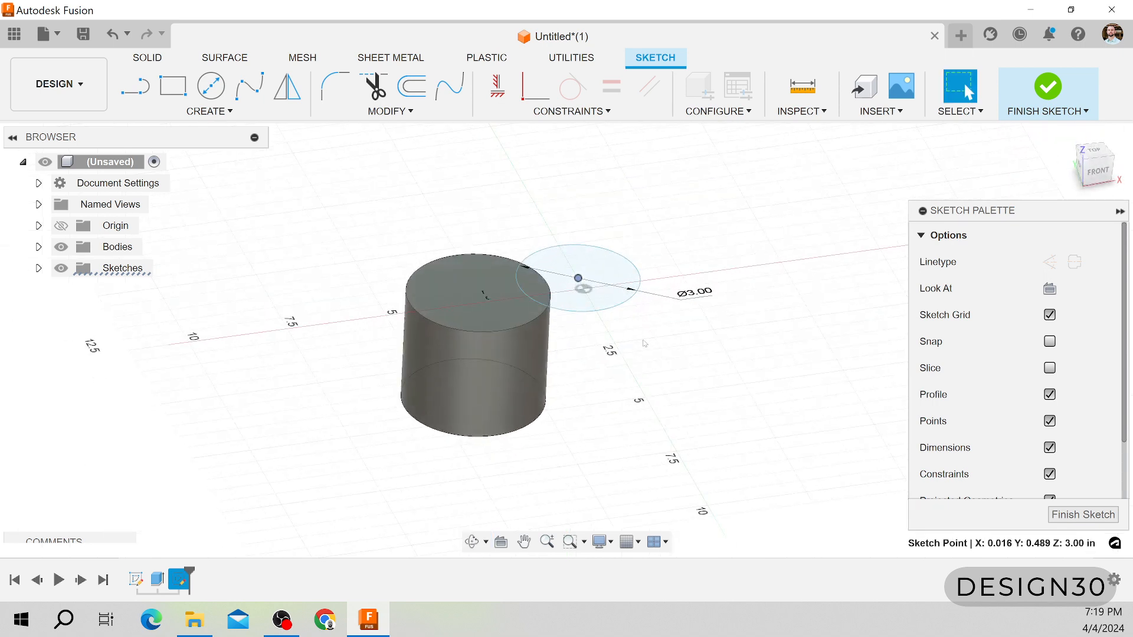
pyautogui.press('e')
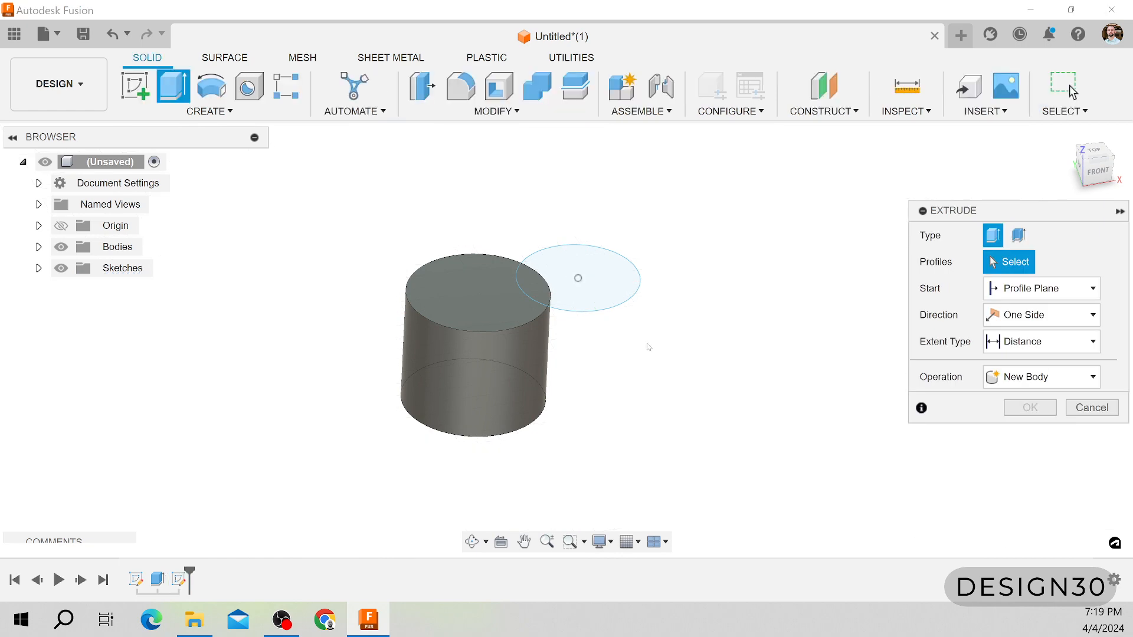
pyautogui.scroll(2, 611, 297)
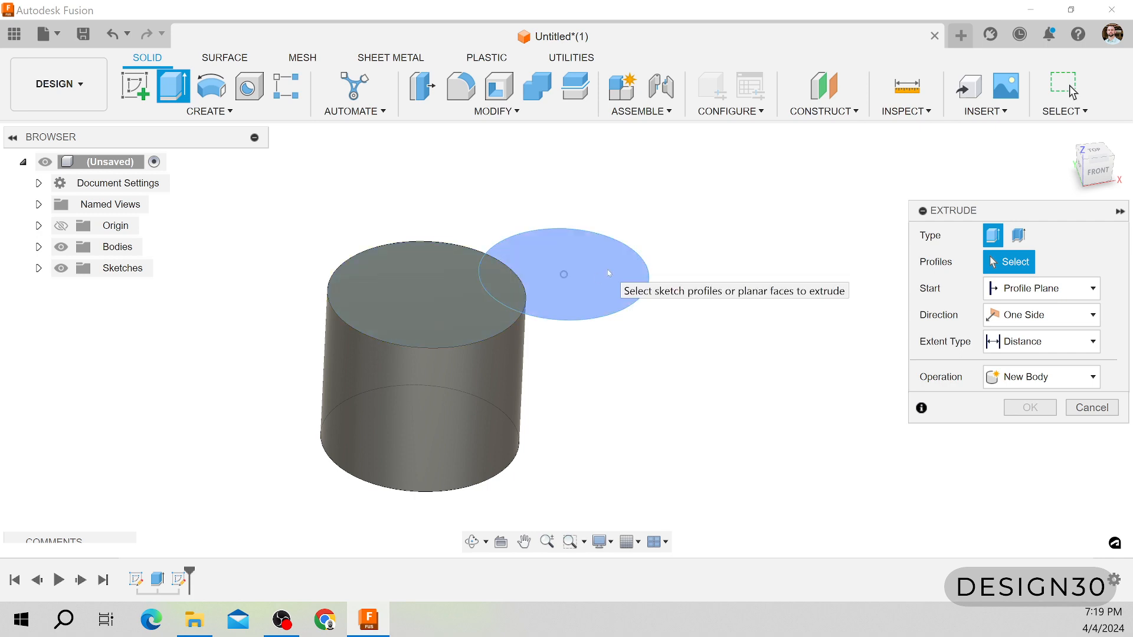
pyautogui.click(605, 274)
pyautogui.click(505, 296)
pyautogui.scroll(-2, 609, 361)
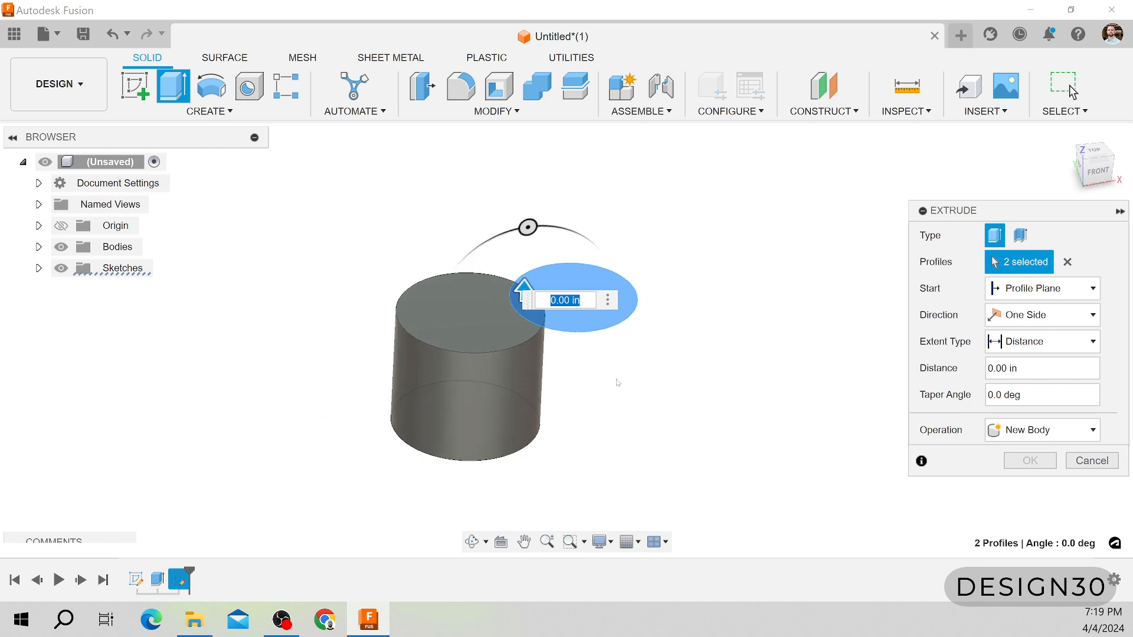
pyautogui.keyDown('shift'); pyautogui.moveTo(617, 386); pyautogui.dragTo(518, 291, button='middle'); pyautogui.keyUp('shift')
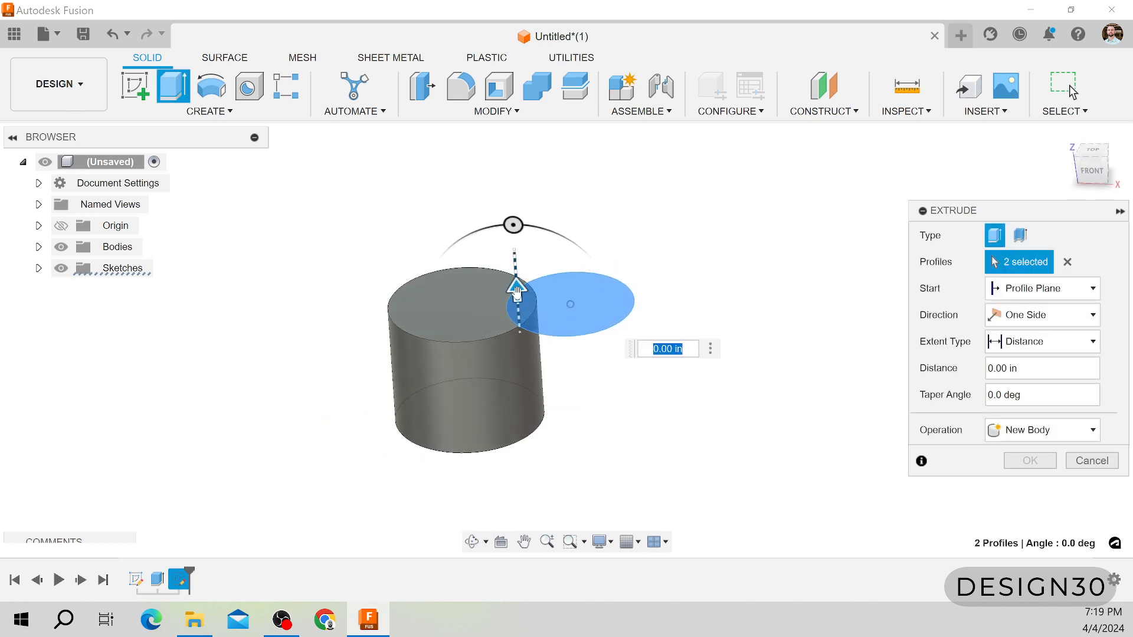
pyautogui.moveTo(516, 288); pyautogui.dragTo(515, 224)
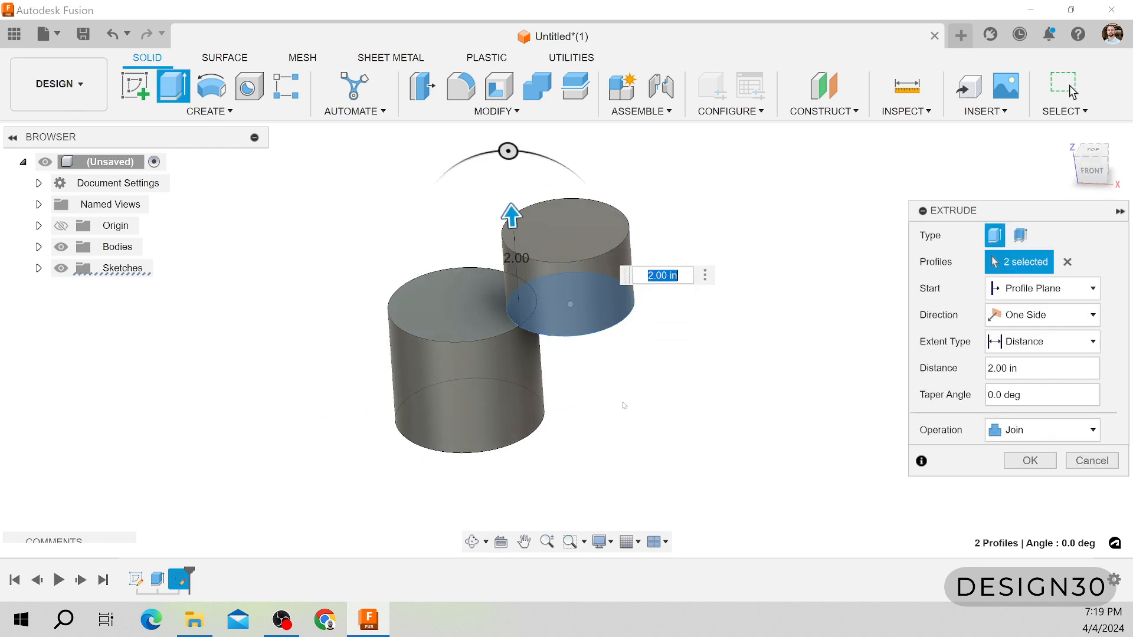
pyautogui.keyDown('shift'); pyautogui.moveTo(624, 405); pyautogui.dragTo(657, 354, button='middle'); pyautogui.keyUp('shift')
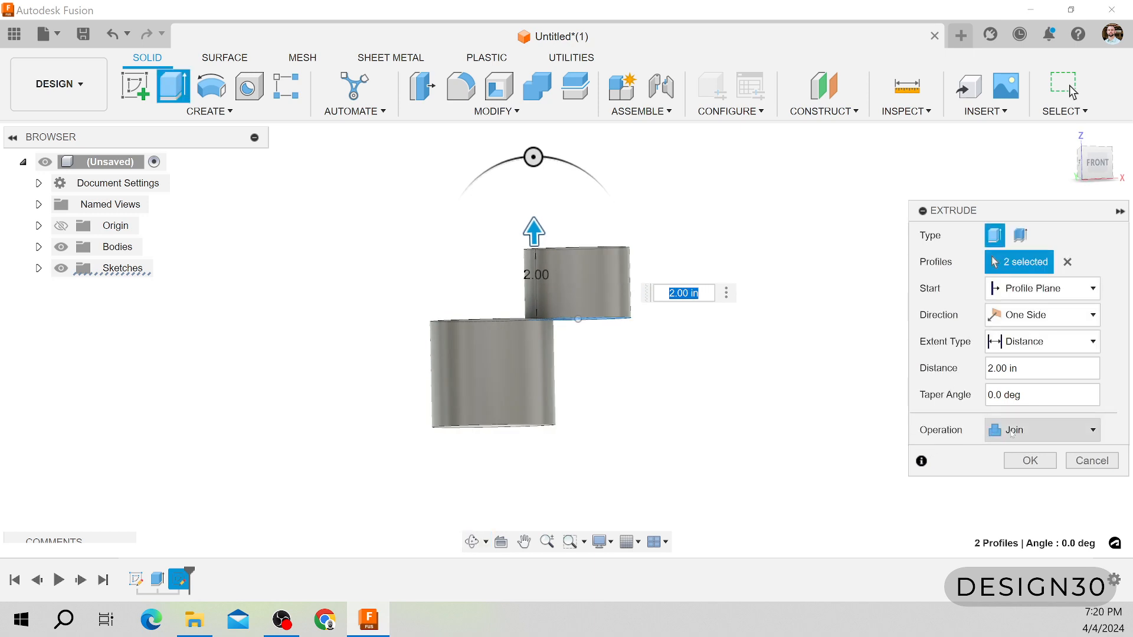
pyautogui.keyDown('shift'); pyautogui.moveTo(645, 413); pyautogui.dragTo(553, 432, button='middle'); pyautogui.keyUp('shift')
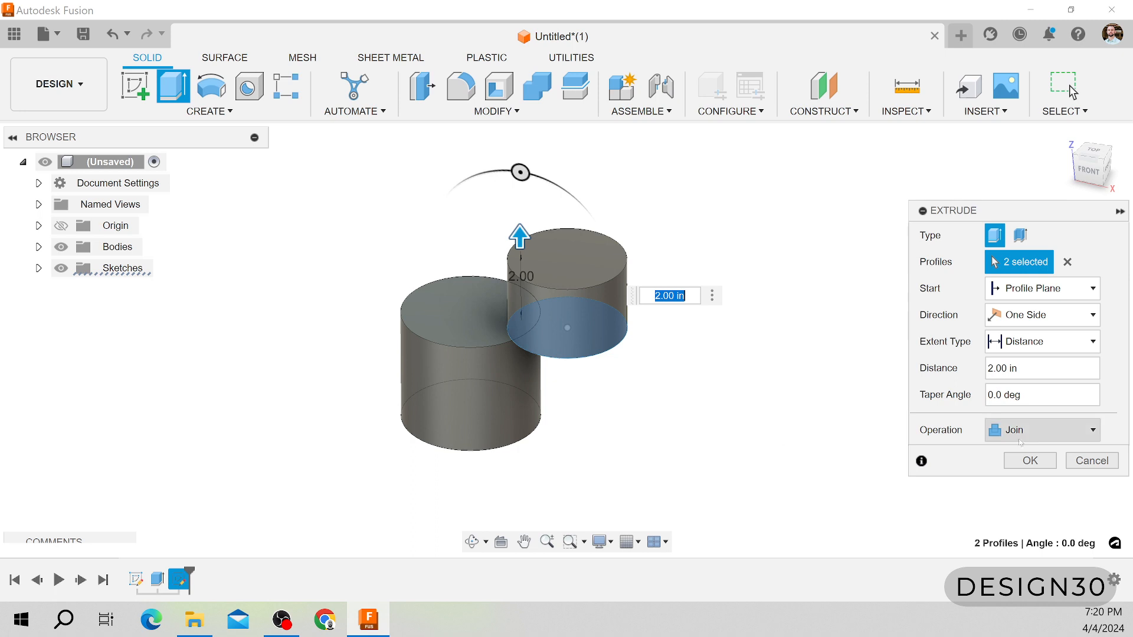
pyautogui.press('Return')
# Expand the model's list of bodies and select Body1 to check which solids it contains.
pyautogui.keyDown('shift'); pyautogui.moveTo(616, 439); pyautogui.dragTo(663, 380, button='middle'); pyautogui.keyUp('shift')
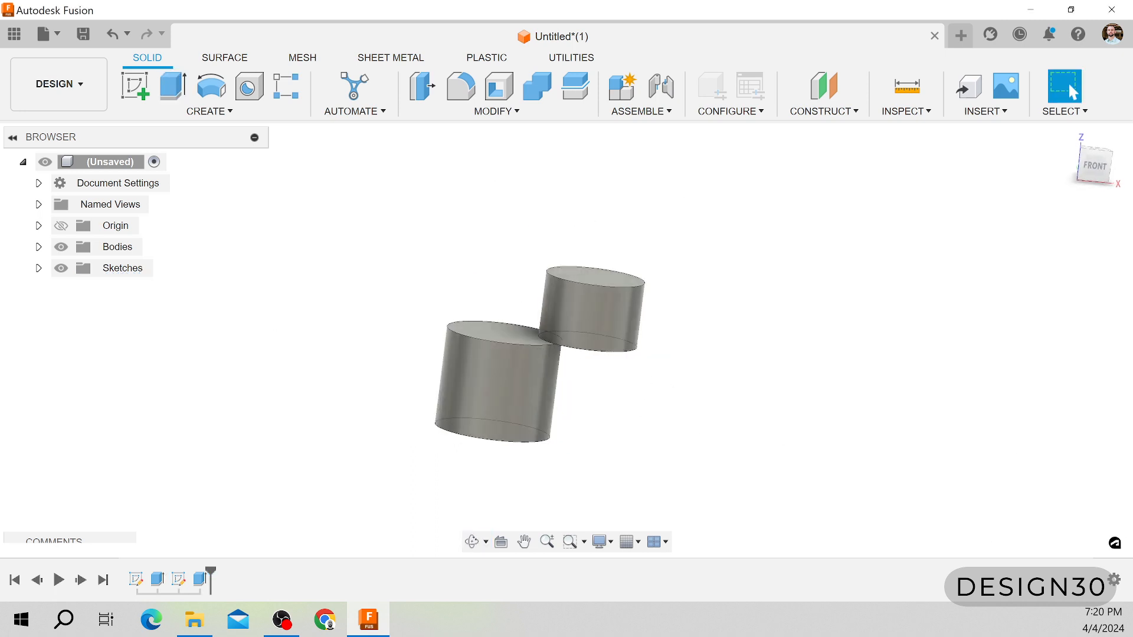
pyautogui.click(39, 247)
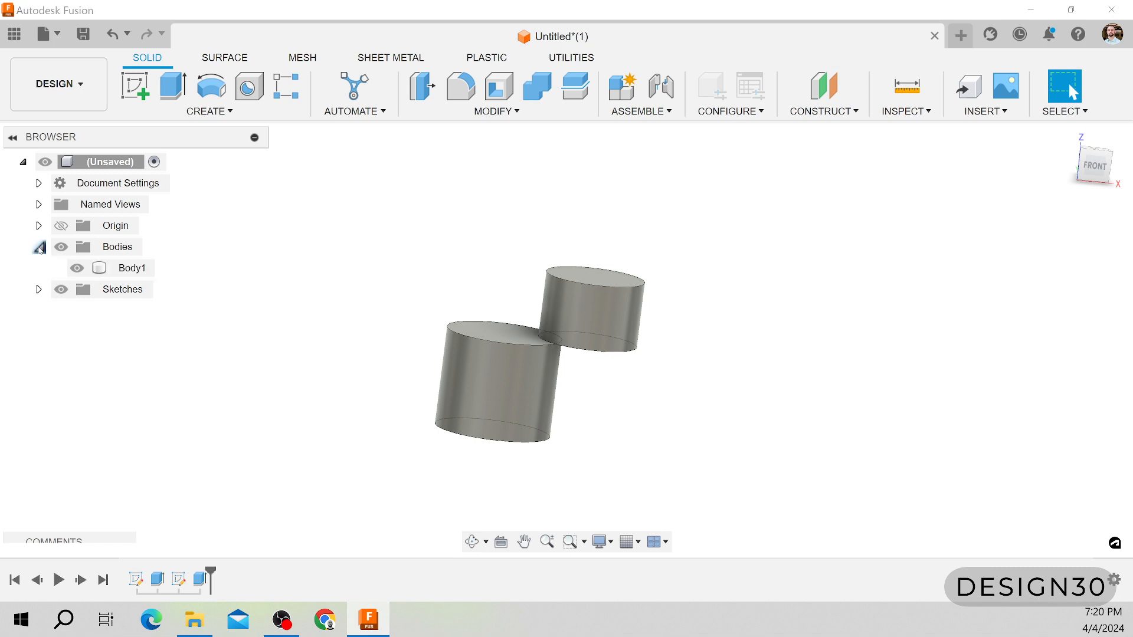
pyautogui.click(128, 267)
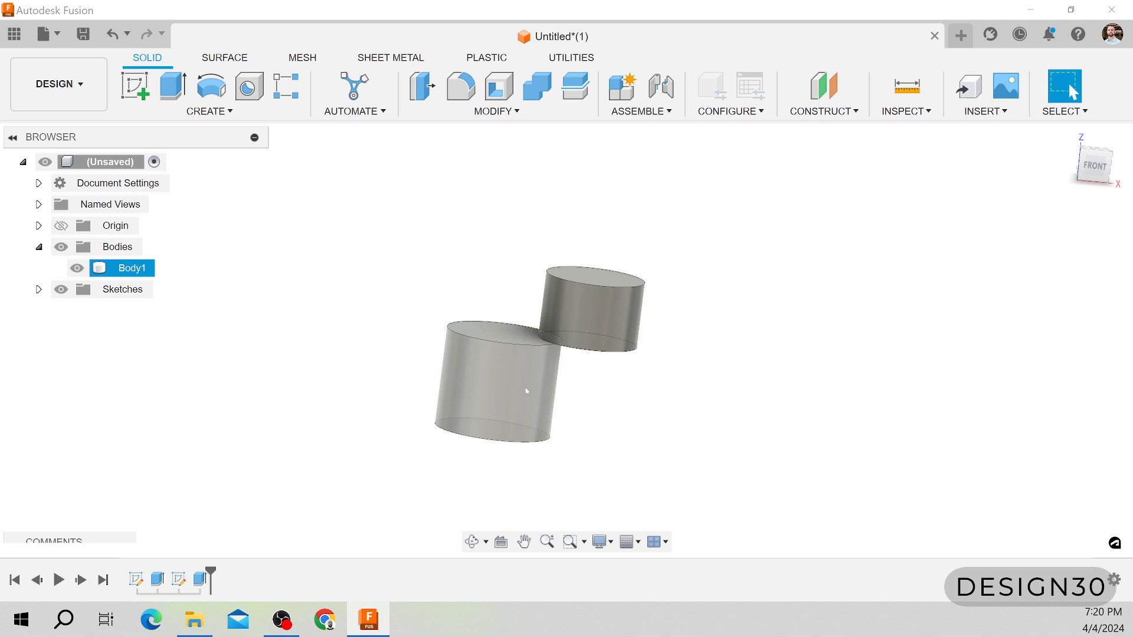
# Edit the second extrusion and change its operation to New Body.
pyautogui.rightClick(200, 579)
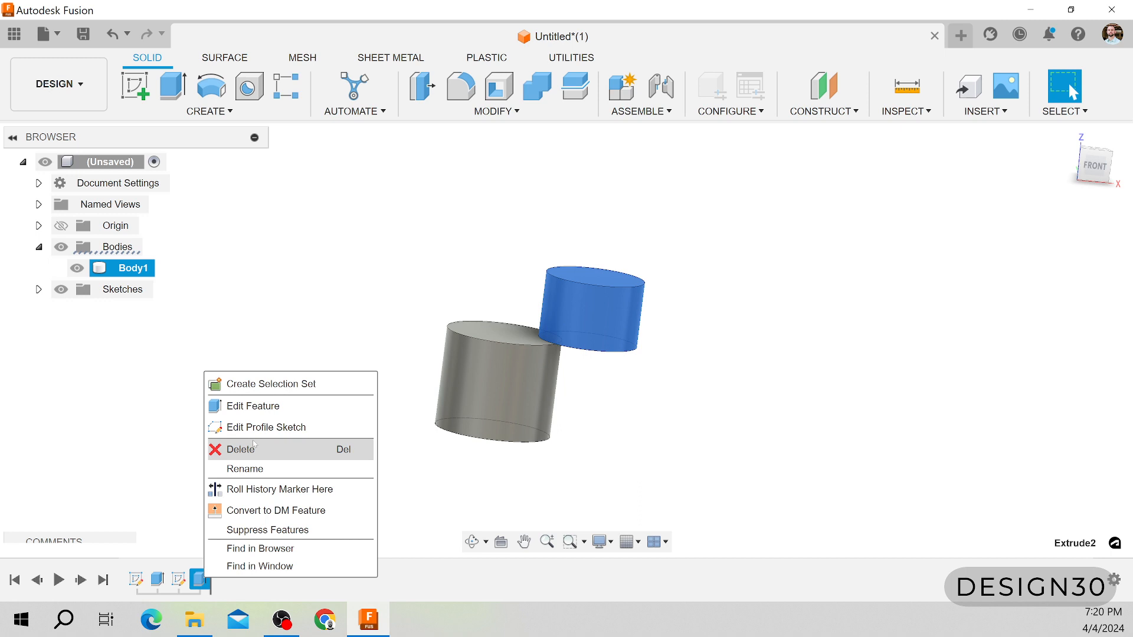
pyautogui.click(254, 406)
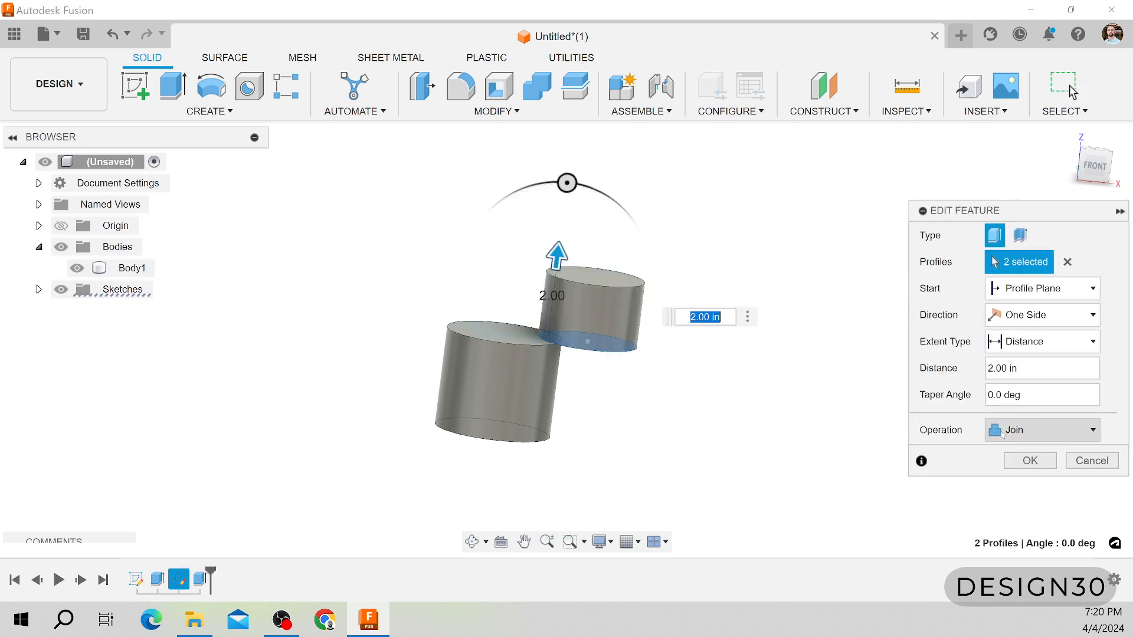
pyautogui.click(1032, 428)
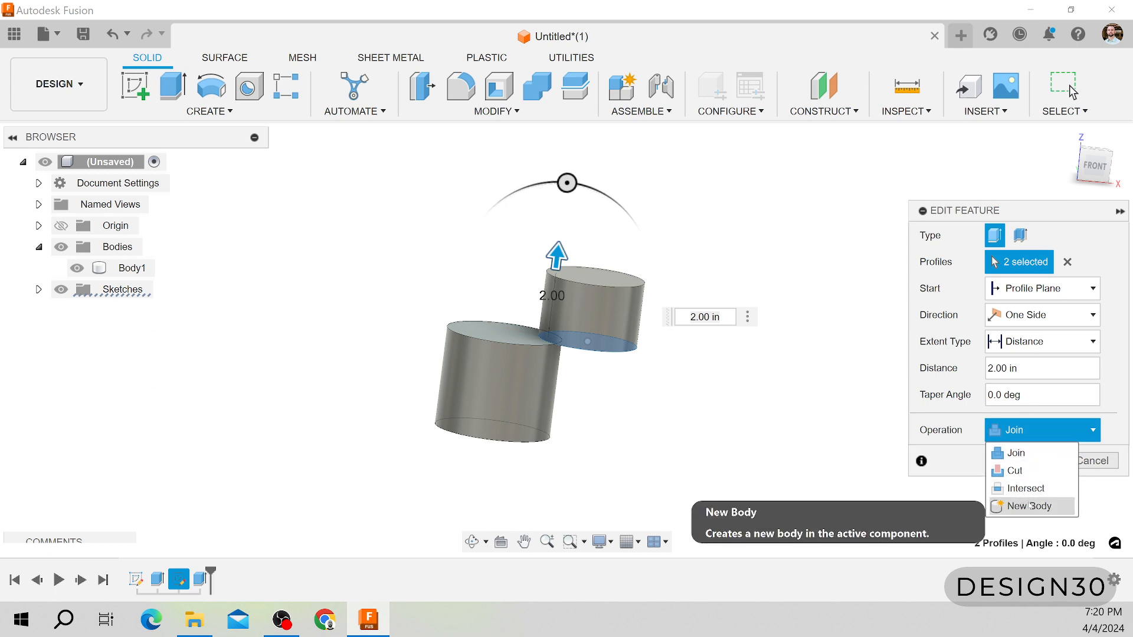
pyautogui.click(1029, 507)
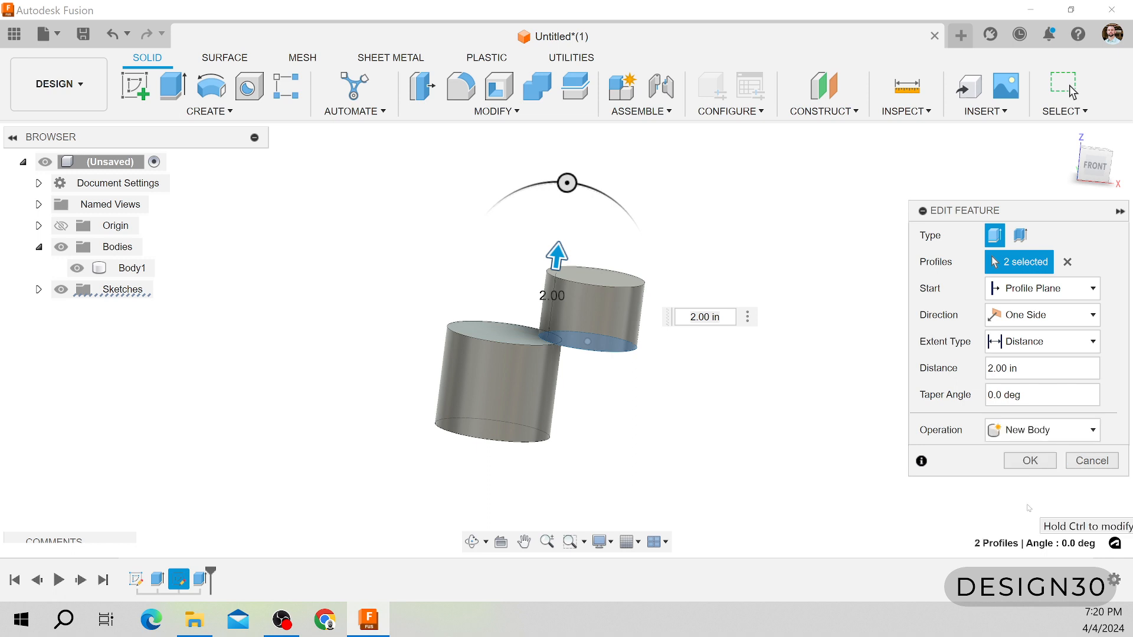
pyautogui.click(1034, 463)
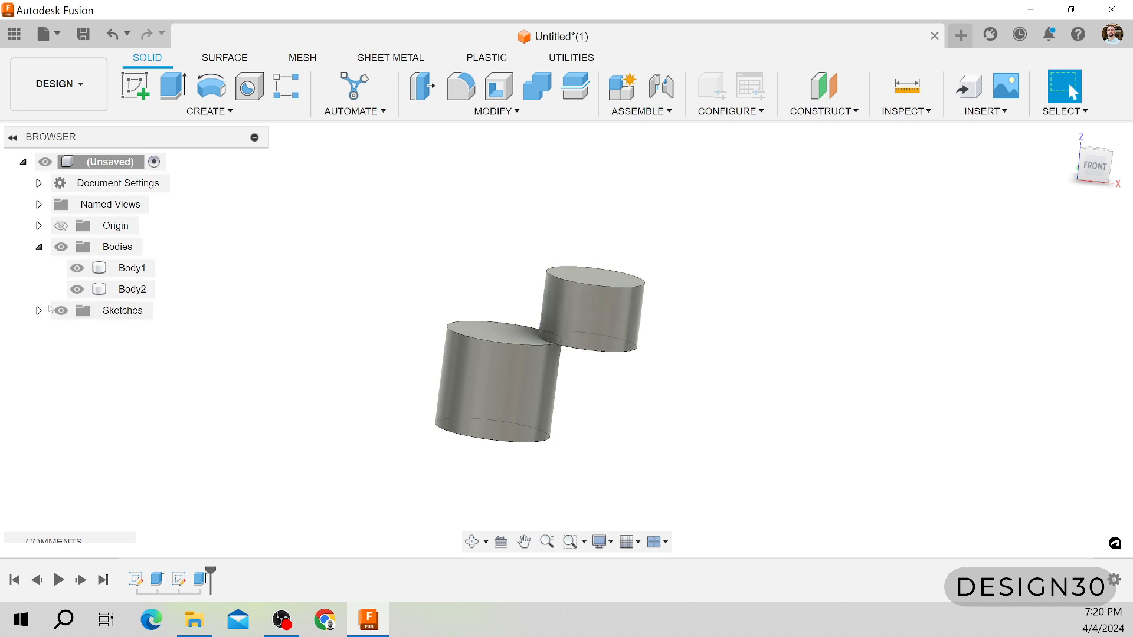
# Hide Body2, the upper cylinder.
pyautogui.click(74, 293)
pyautogui.click(75, 290)
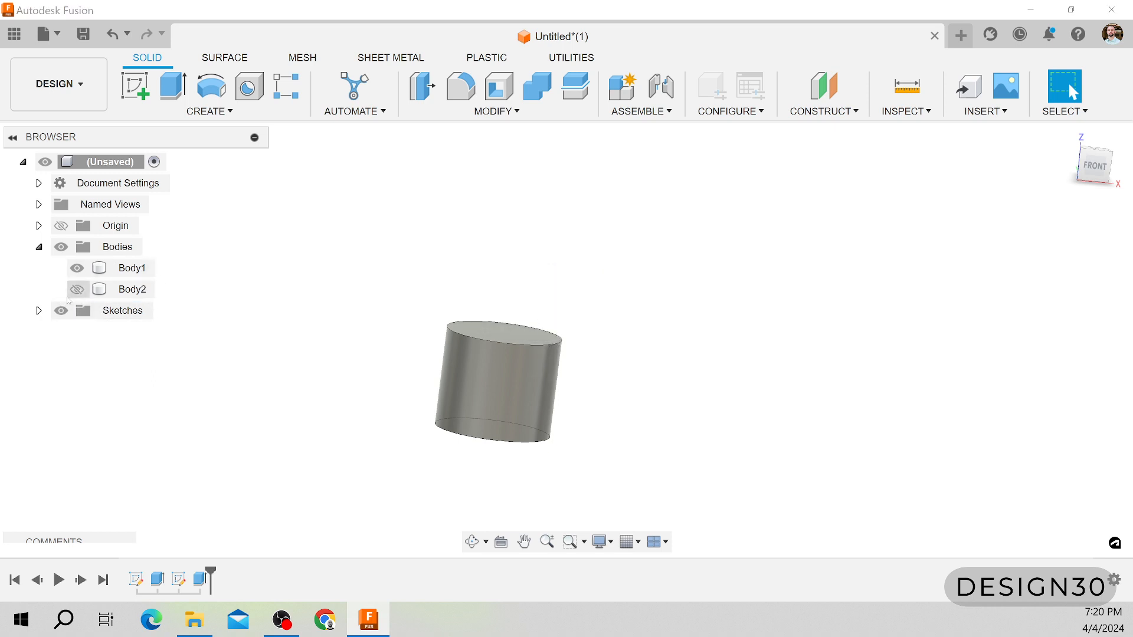
# Show Body2 again, and check it alone by hiding Body1 and restoring its visibility.
pyautogui.click(75, 289)
pyautogui.click(77, 267)
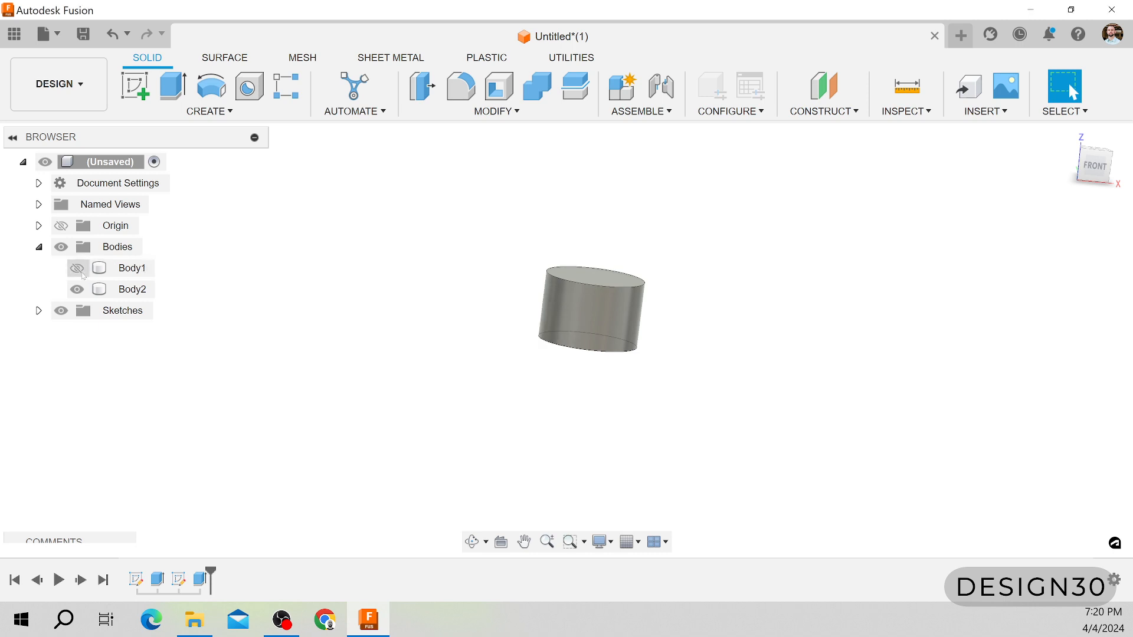
pyautogui.click(76, 268)
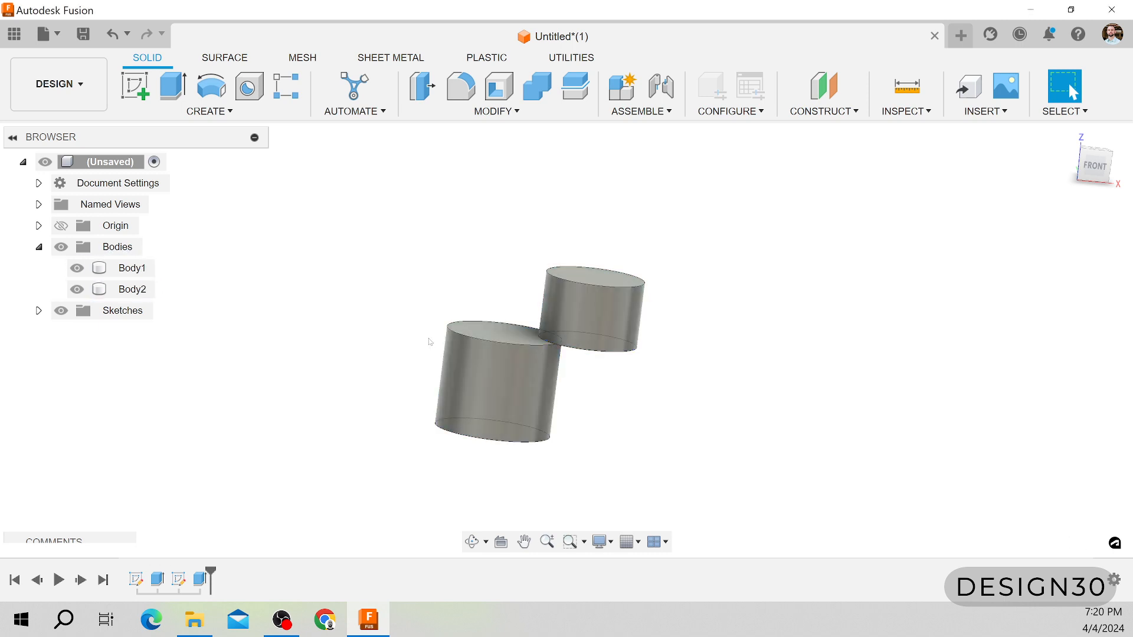
# Edit the second extrusion and change its operation to Intersect.
pyautogui.rightClick(200, 580)
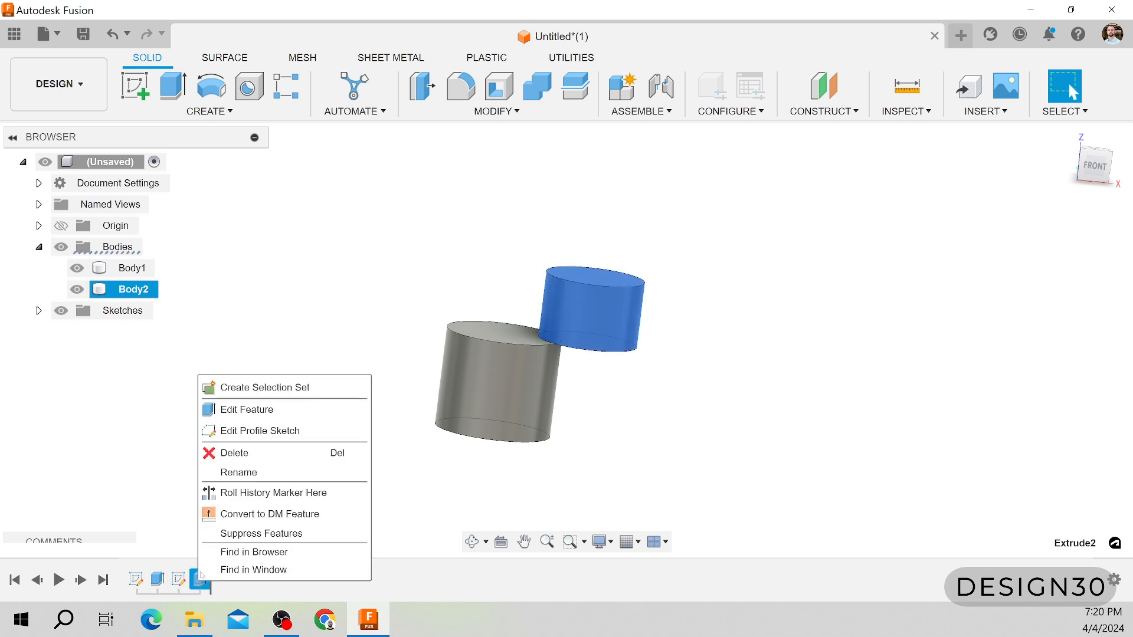
pyautogui.click(257, 409)
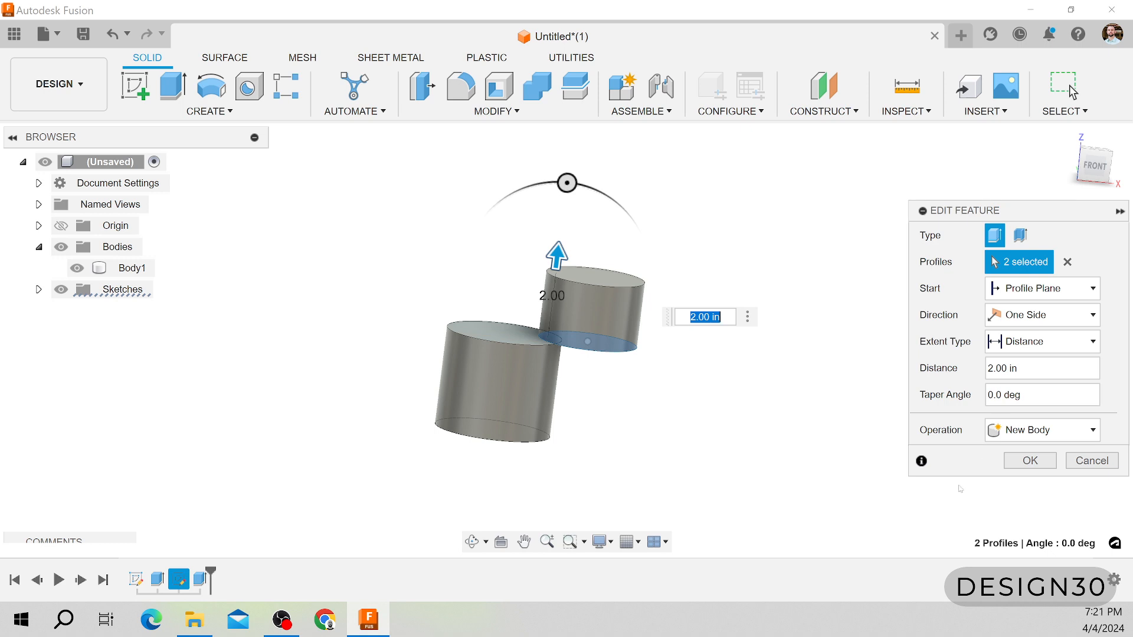
pyautogui.click(1019, 435)
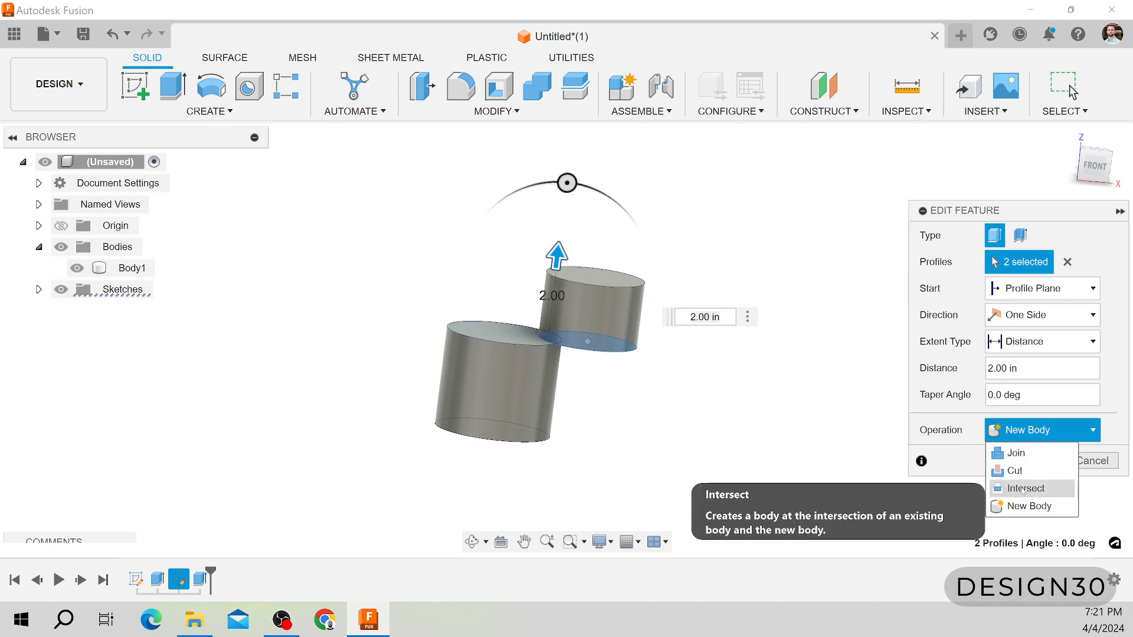
pyautogui.click(1022, 489)
pyautogui.scroll(-2, 639, 409)
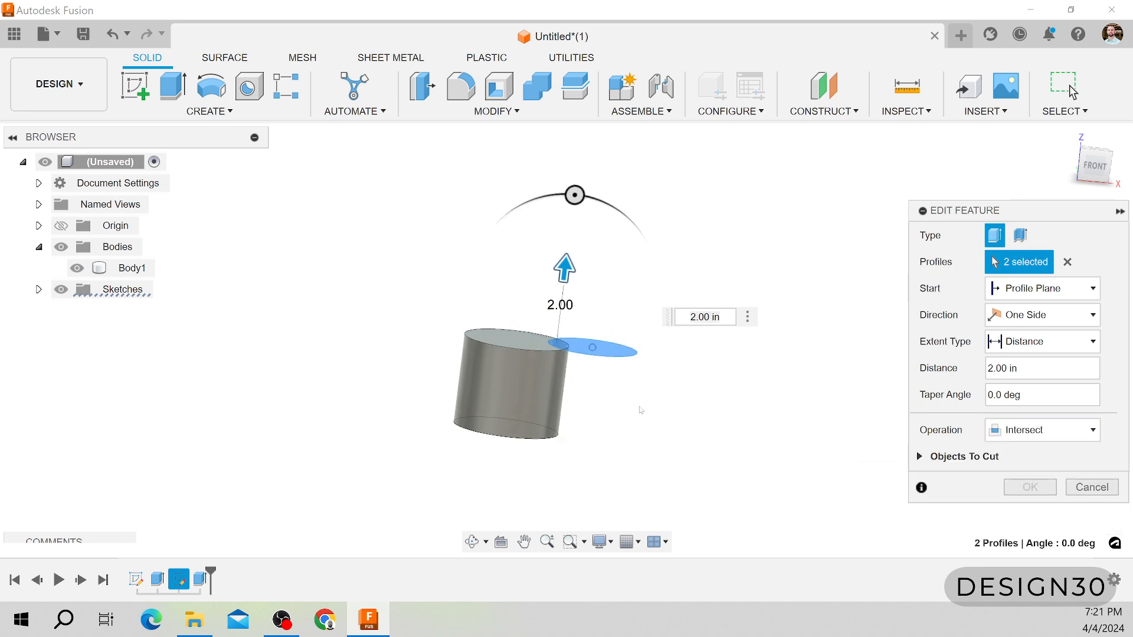
# Extrude the intersecting profile 4 in downward past the lower cylinder, apply the edit and inspect the remaining solid.
pyautogui.keyDown('shift'); pyautogui.moveTo(640, 410); pyautogui.dragTo(624, 389, button='middle'); pyautogui.keyUp('shift')
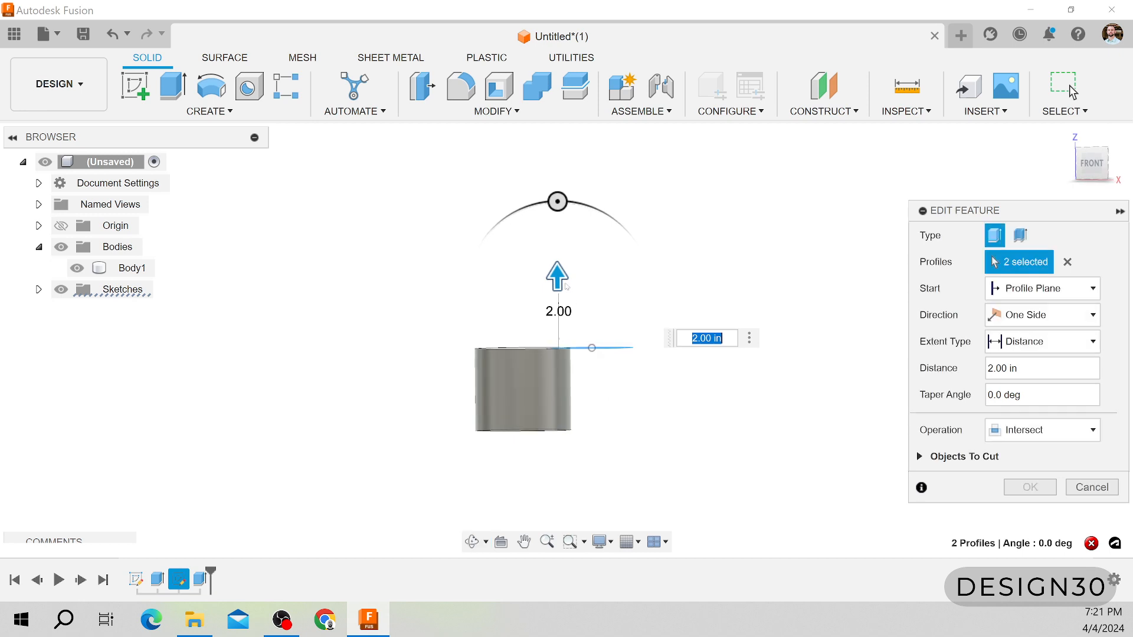
pyautogui.moveTo(558, 276); pyautogui.dragTo(542, 443)
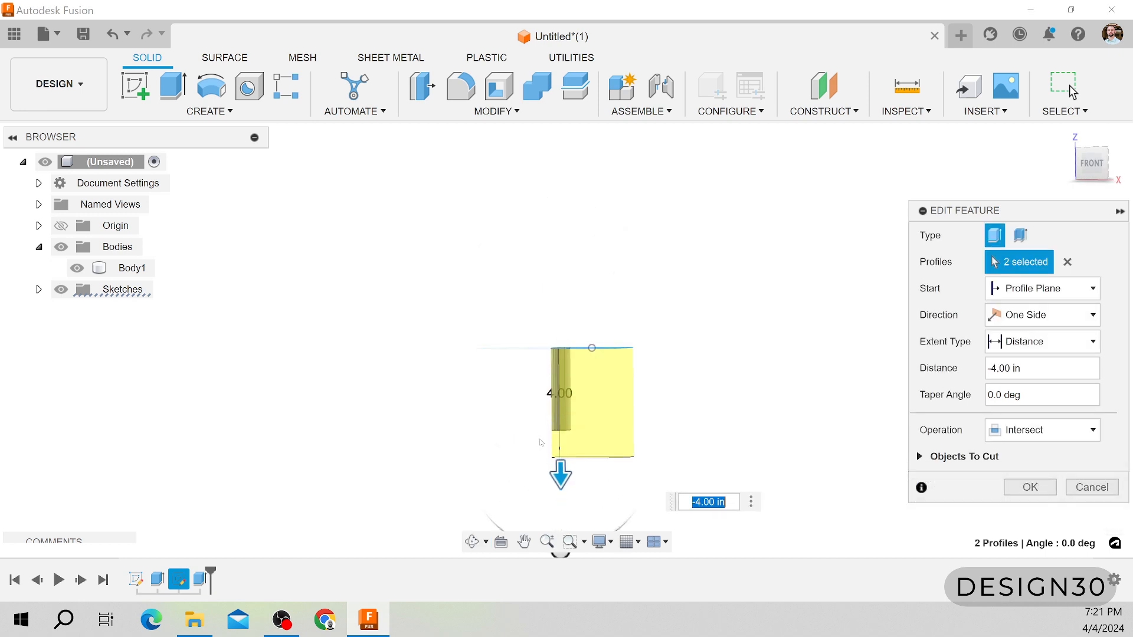
pyautogui.keyDown('shift'); pyautogui.moveTo(592, 419); pyautogui.dragTo(562, 400, button='middle'); pyautogui.keyUp('shift')
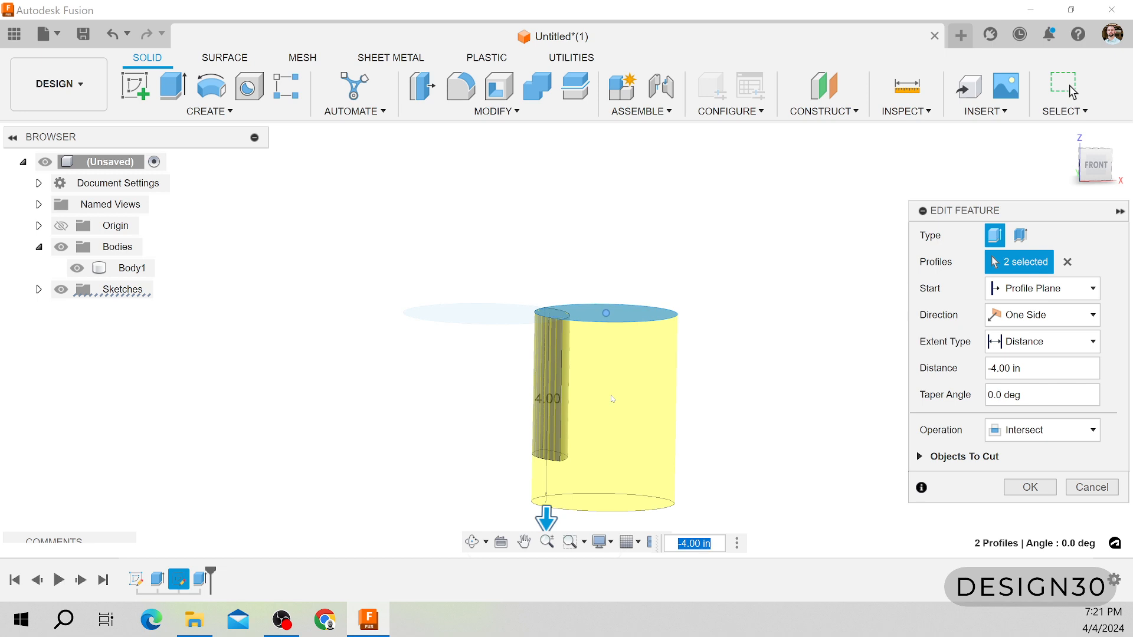
pyautogui.click(1024, 486)
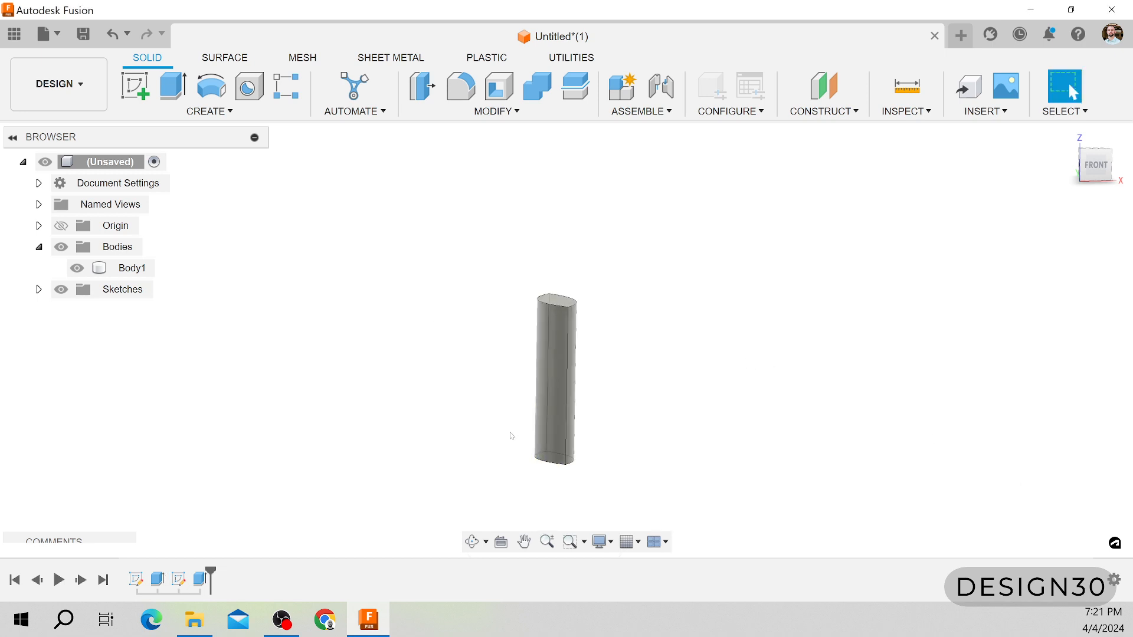
pyautogui.keyDown('shift'); pyautogui.moveTo(511, 435); pyautogui.dragTo(684, 334, button='middle'); pyautogui.keyUp('shift')
pyautogui.keyDown('shift'); pyautogui.moveTo(665, 377); pyautogui.dragTo(677, 278, button='middle'); pyautogui.keyUp('shift')
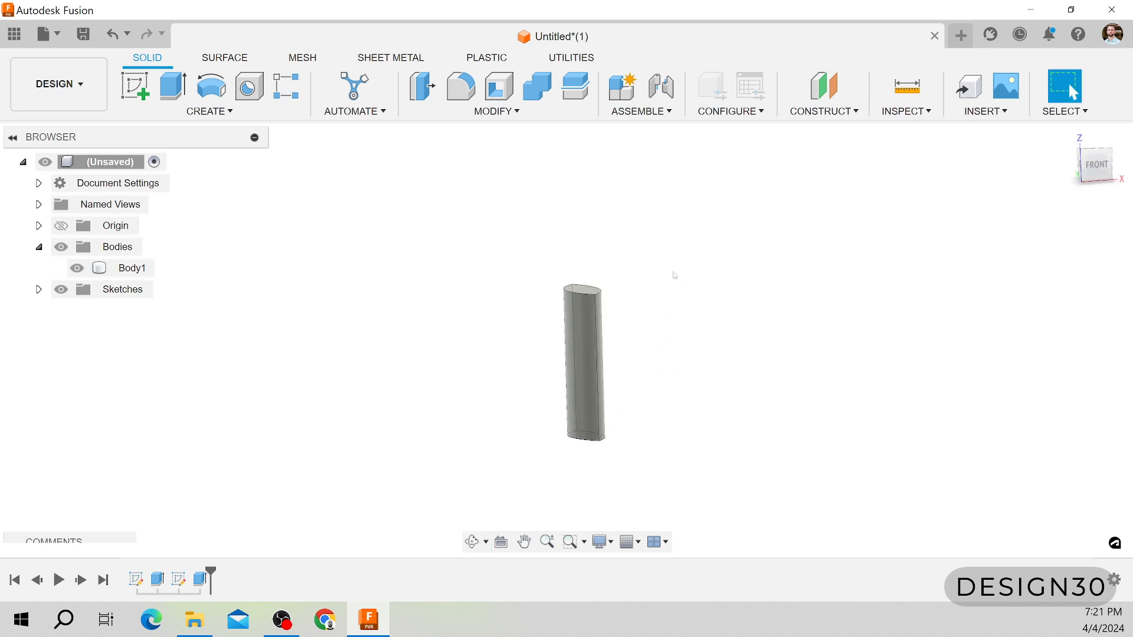
pyautogui.keyDown('shift'); pyautogui.moveTo(459, 371); pyautogui.dragTo(574, 415, button='middle'); pyautogui.keyUp('shift')
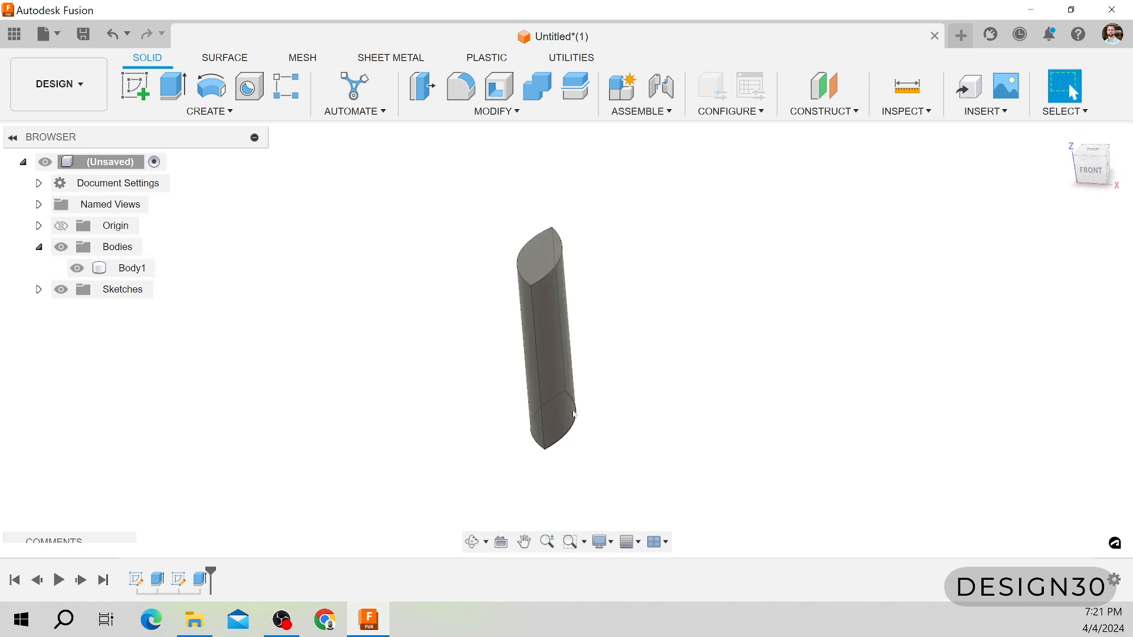
# Reopen the second extrusion for editing and change its operation to Cut.
pyautogui.rightClick(199, 581)
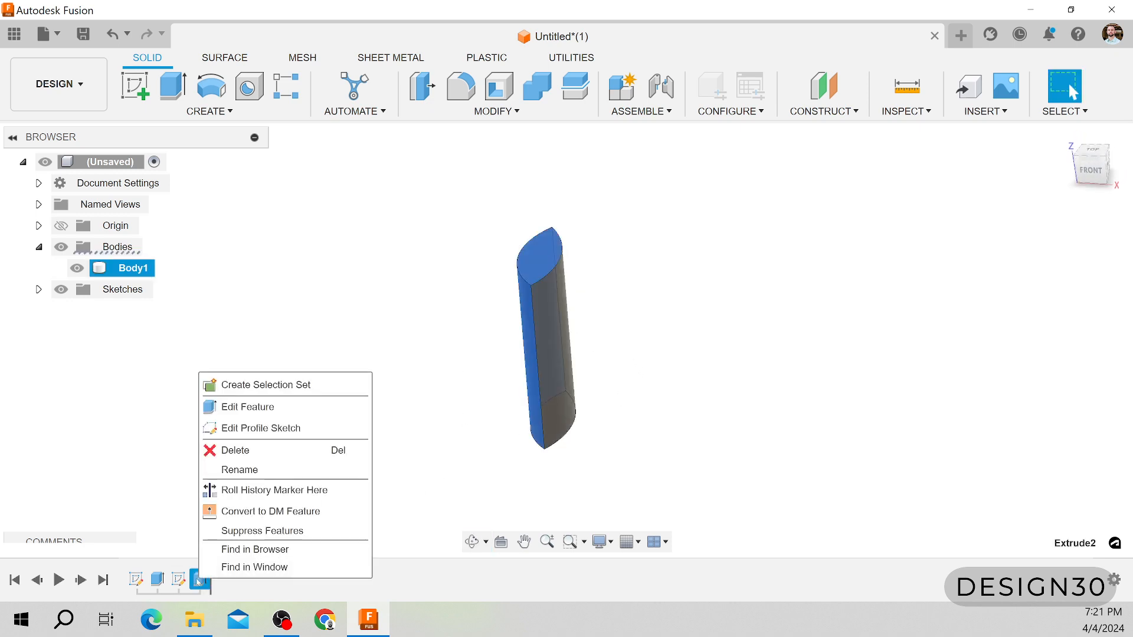
pyautogui.click(295, 406)
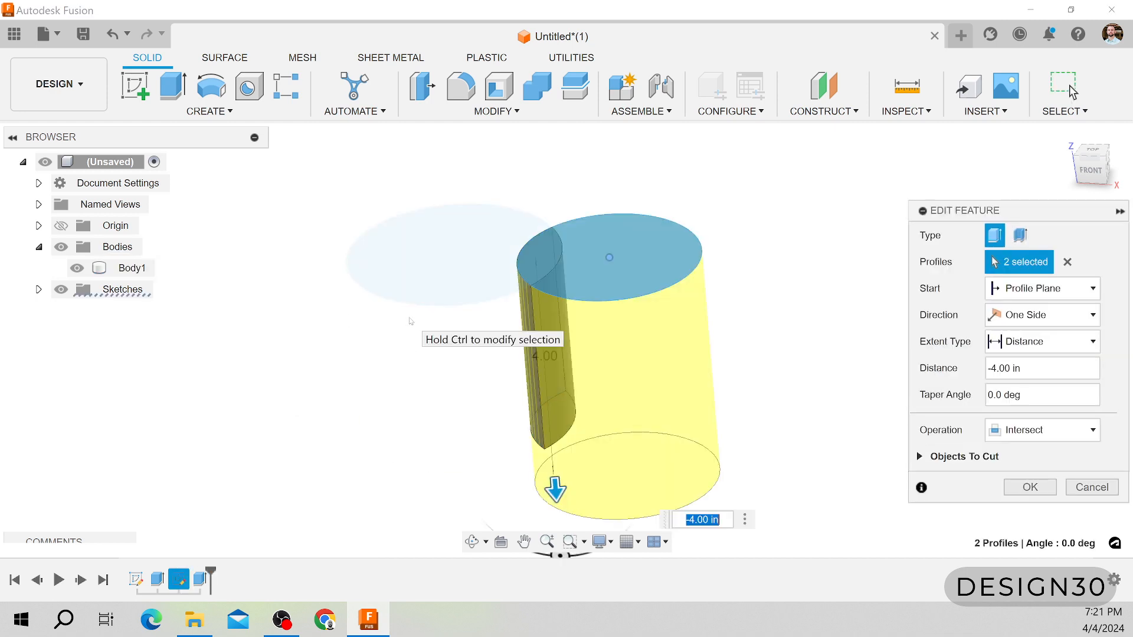
pyautogui.click(1038, 430)
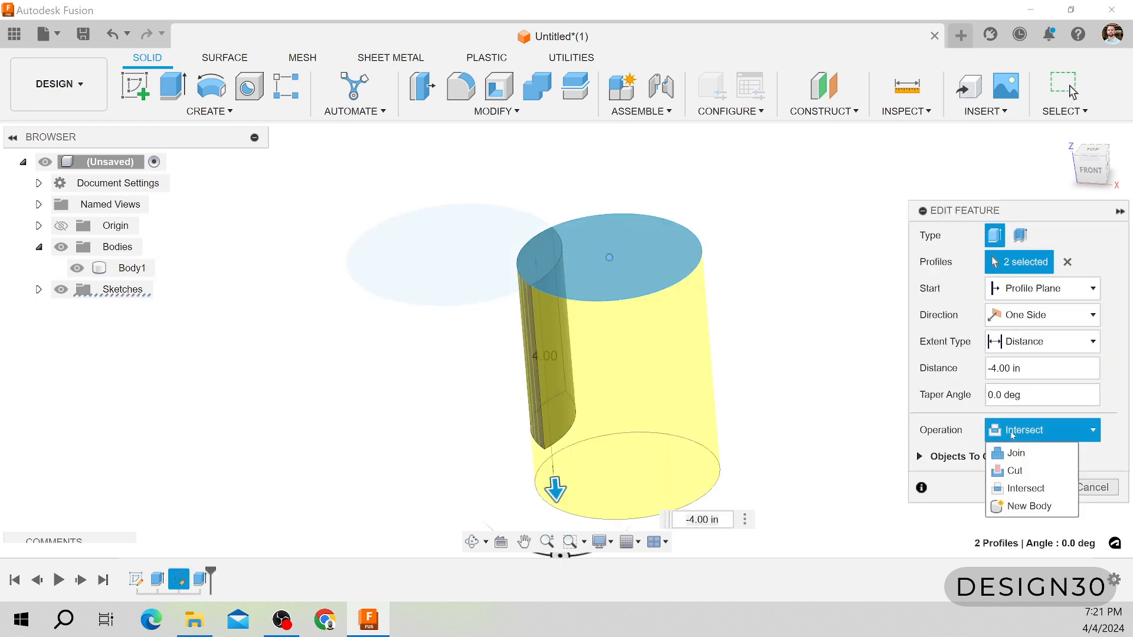
pyautogui.click(1011, 471)
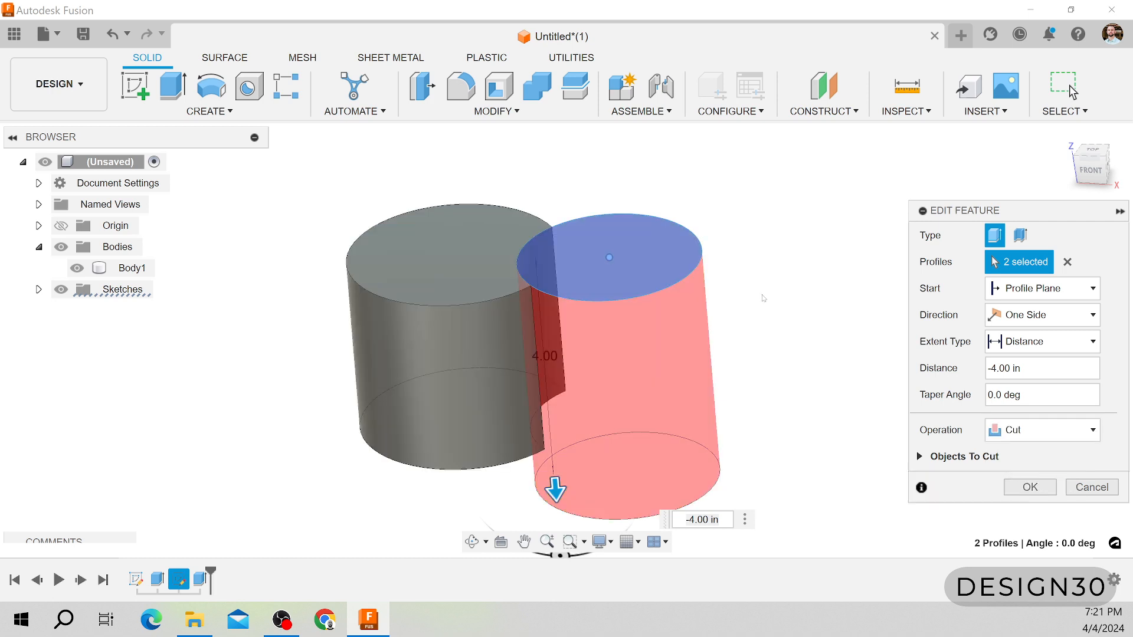
pyautogui.keyDown('shift'); pyautogui.moveTo(764, 298); pyautogui.dragTo(472, 444, button='middle'); pyautogui.keyUp('shift')
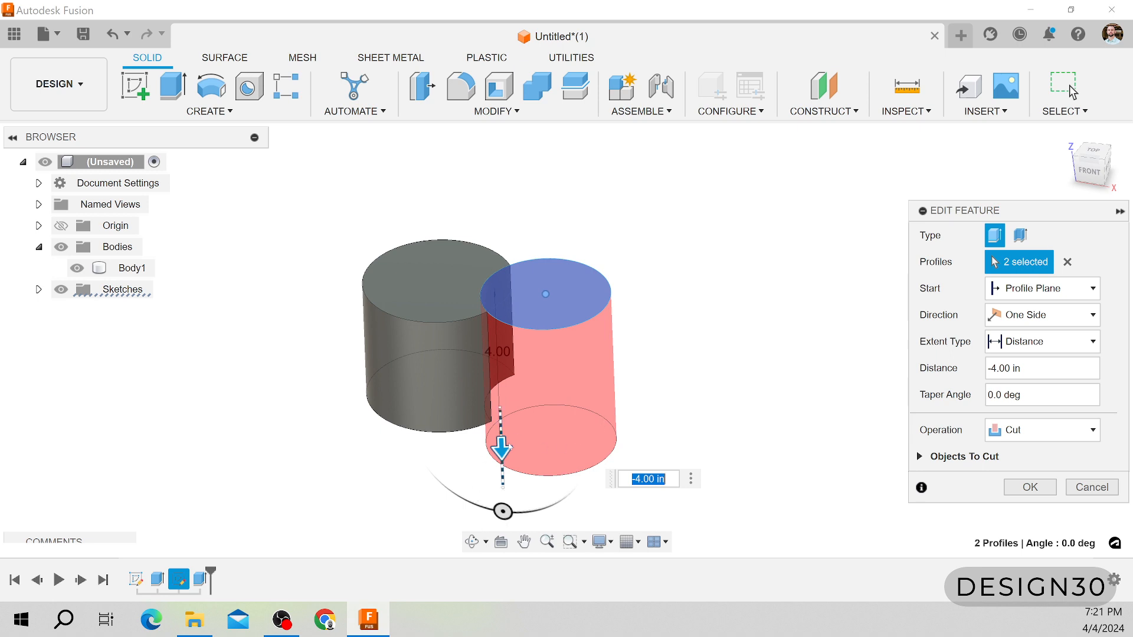
pyautogui.keyDown('shift'); pyautogui.moveTo(484, 401); pyautogui.dragTo(485, 401, button='middle'); pyautogui.keyUp('shift')
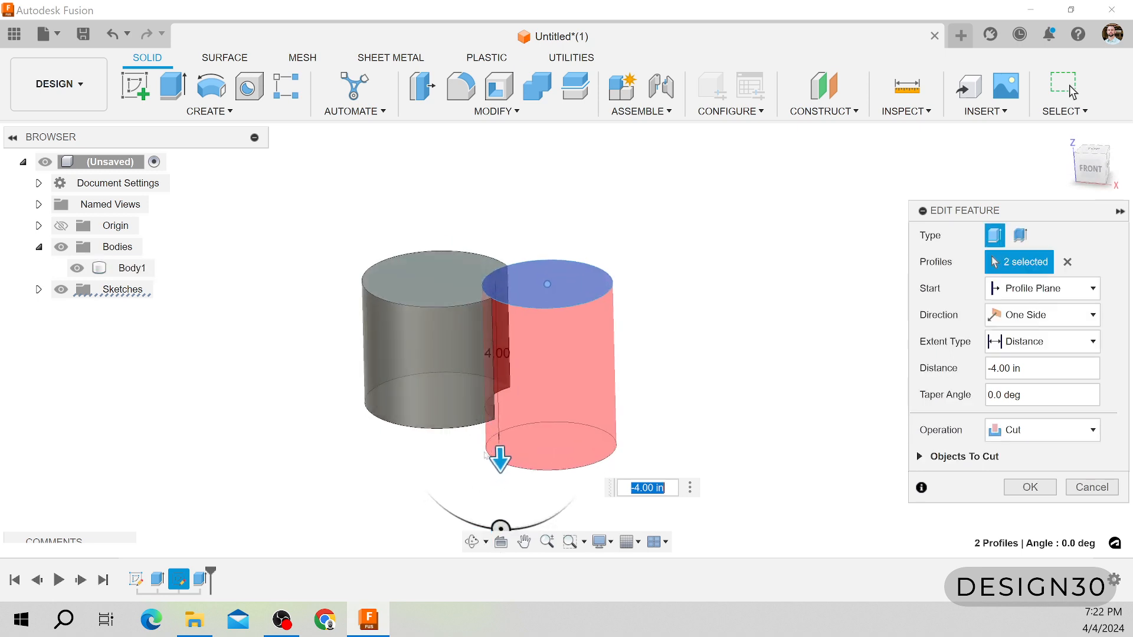
# Try the cut 2 in upward, set it to 3.5 in downward through the lower cylinder, and apply it.
pyautogui.moveTo(501, 450); pyautogui.dragTo(549, 224)
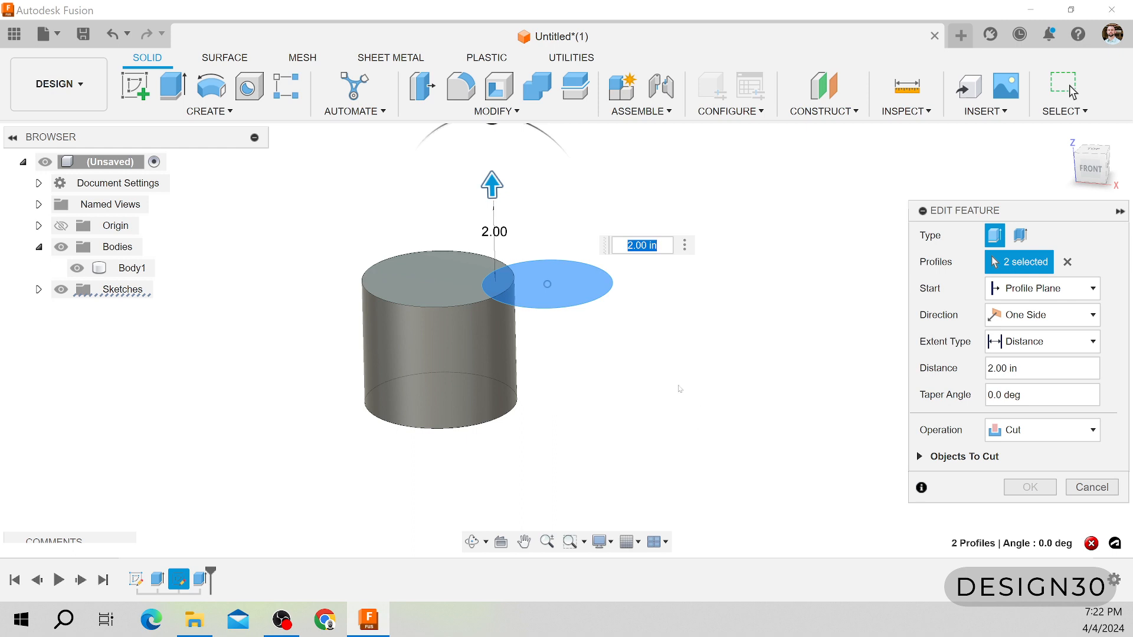
pyautogui.moveTo(492, 186); pyautogui.dragTo(498, 454)
pyautogui.scroll(-2, 699, 291)
pyautogui.click(1025, 492)
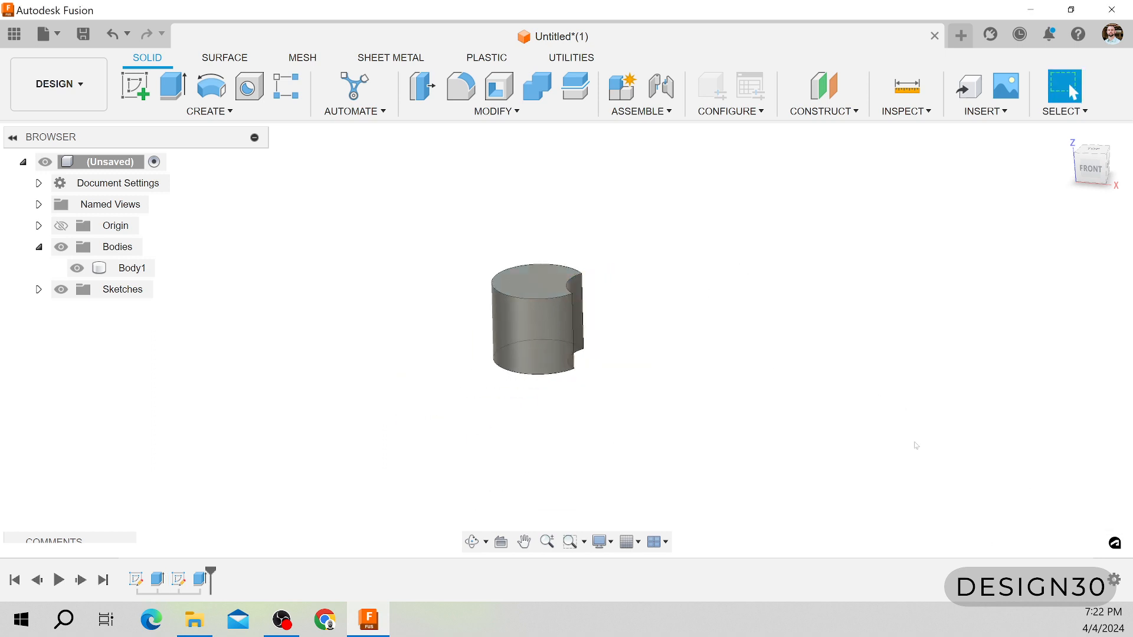
pyautogui.scroll(2, 620, 366)
pyautogui.keyDown('shift'); pyautogui.moveTo(569, 355); pyautogui.dragTo(577, 394, button='middle'); pyautogui.keyUp('shift')
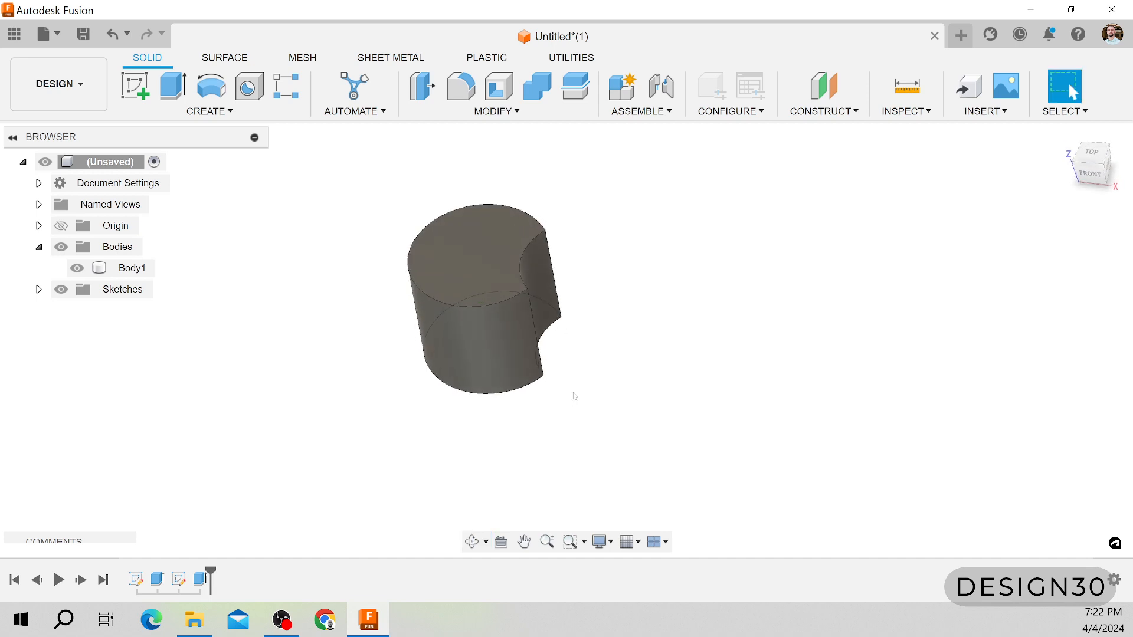
# Edit the second extrusion once more and change its operation to Join.
pyautogui.rightClick(196, 587)
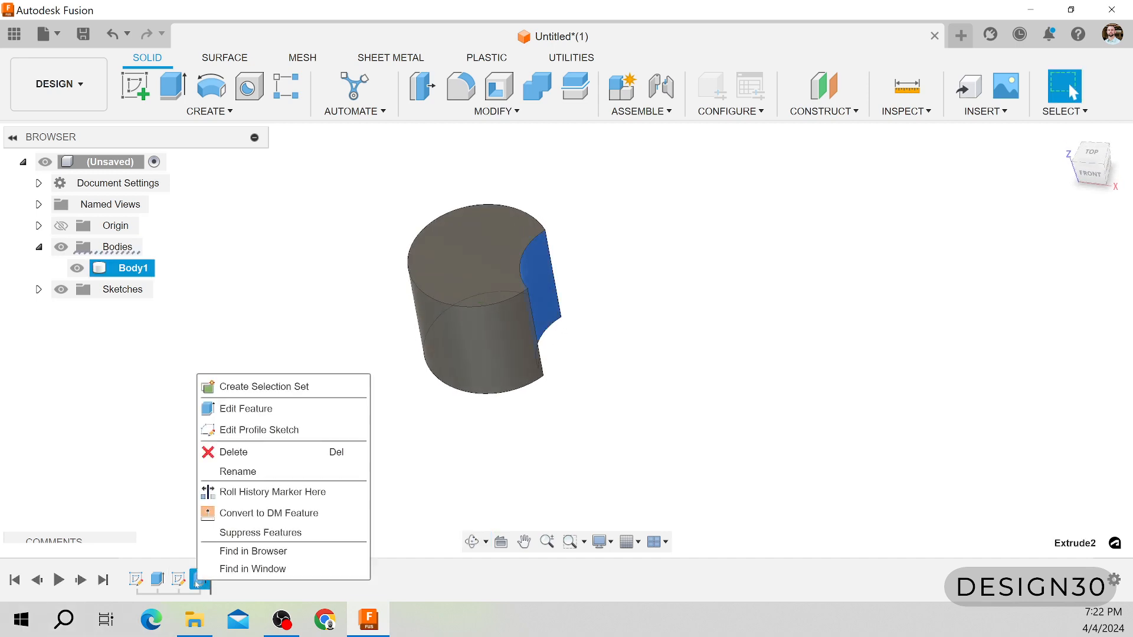
pyautogui.click(248, 404)
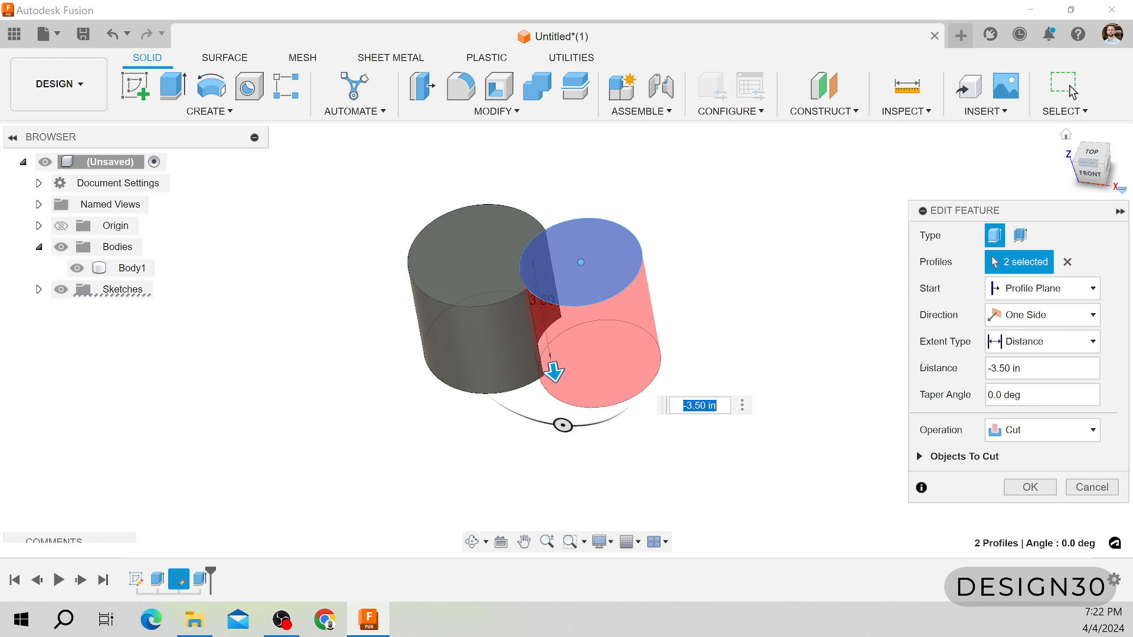
pyautogui.click(1025, 315)
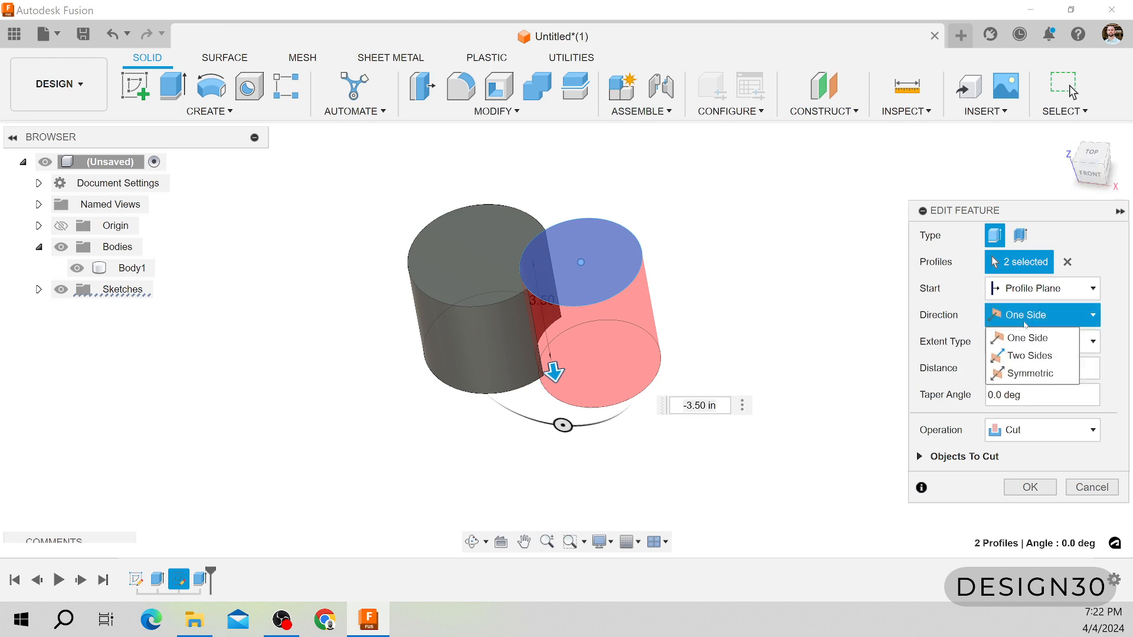
pyautogui.keyDown('shift'); pyautogui.moveTo(735, 378); pyautogui.dragTo(761, 281, button='middle'); pyautogui.keyUp('shift')
pyautogui.click(1010, 430)
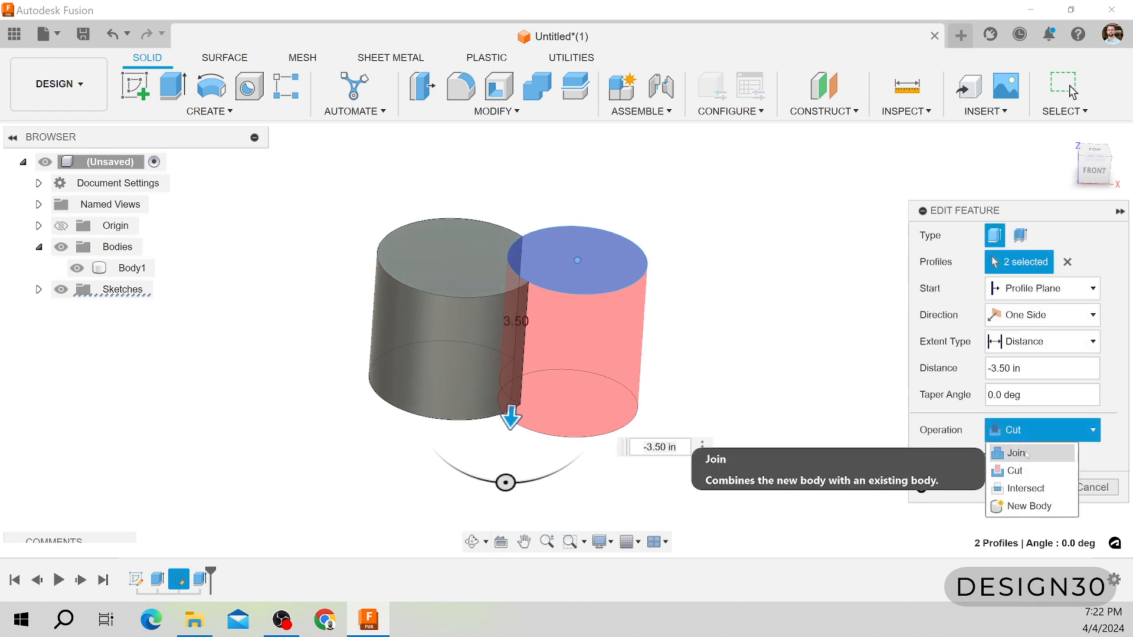
pyautogui.click(1023, 450)
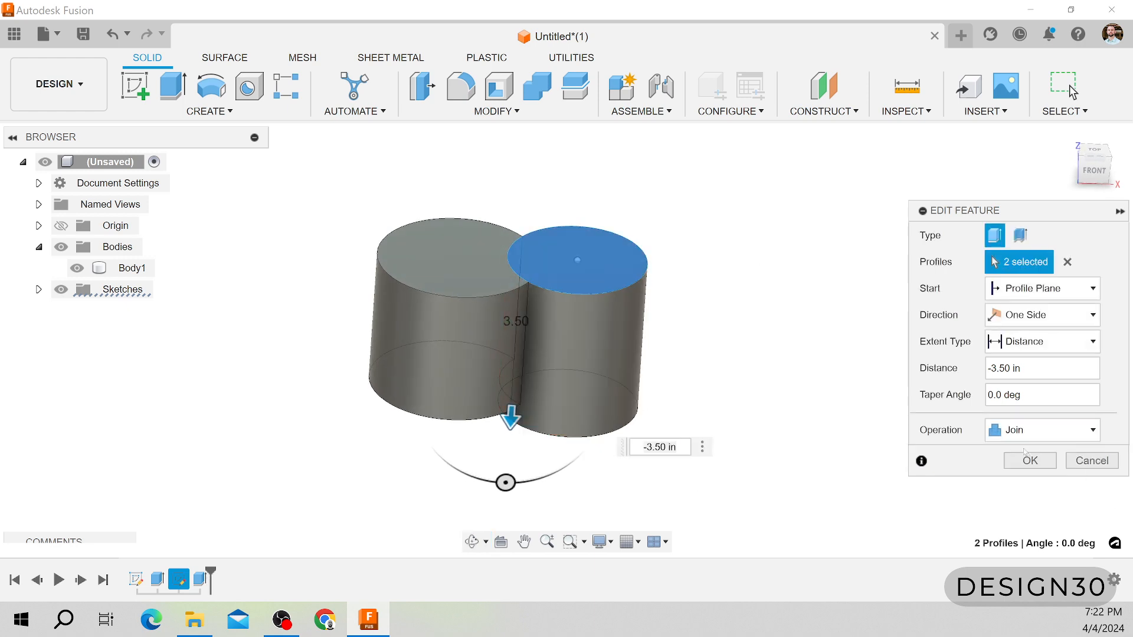
# Set the extrusion's direction to Two Sides, with distances of -5 in for Side 1 and -3 in for Side 2.
pyautogui.click(1033, 317)
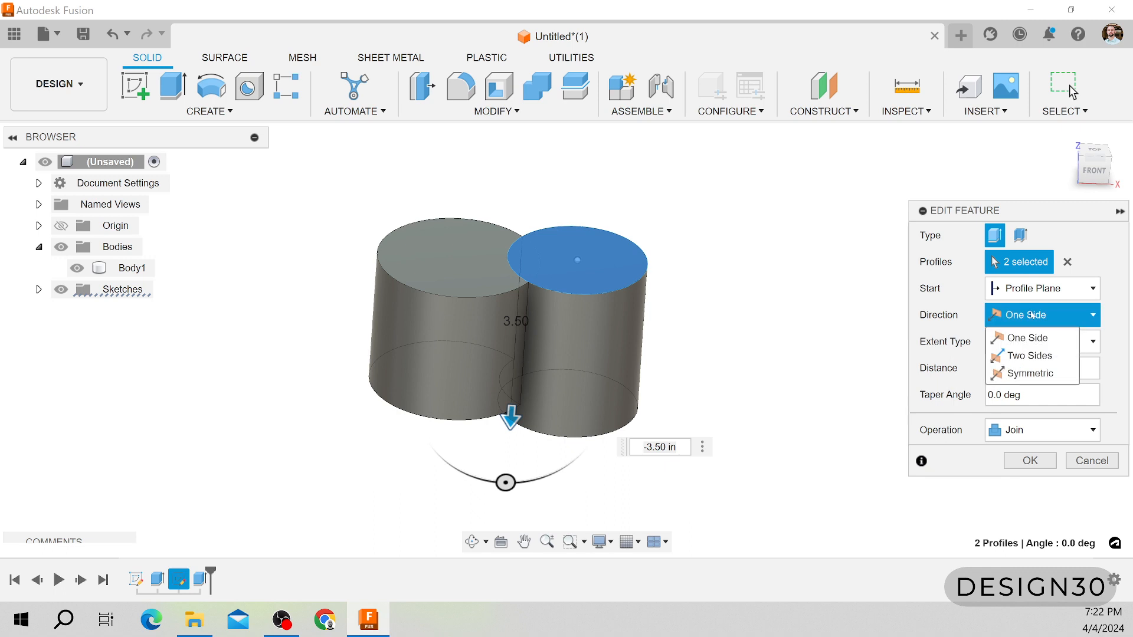
pyautogui.click(1030, 356)
pyautogui.keyDown('shift'); pyautogui.moveTo(756, 362); pyautogui.dragTo(706, 420, button='middle'); pyautogui.keyUp('shift')
pyautogui.moveTo(565, 412); pyautogui.dragTo(571, 205)
pyautogui.scroll(-2, 628, 364)
pyautogui.keyDown('shift'); pyautogui.moveTo(630, 388); pyautogui.dragTo(641, 370, button='middle'); pyautogui.keyUp('shift')
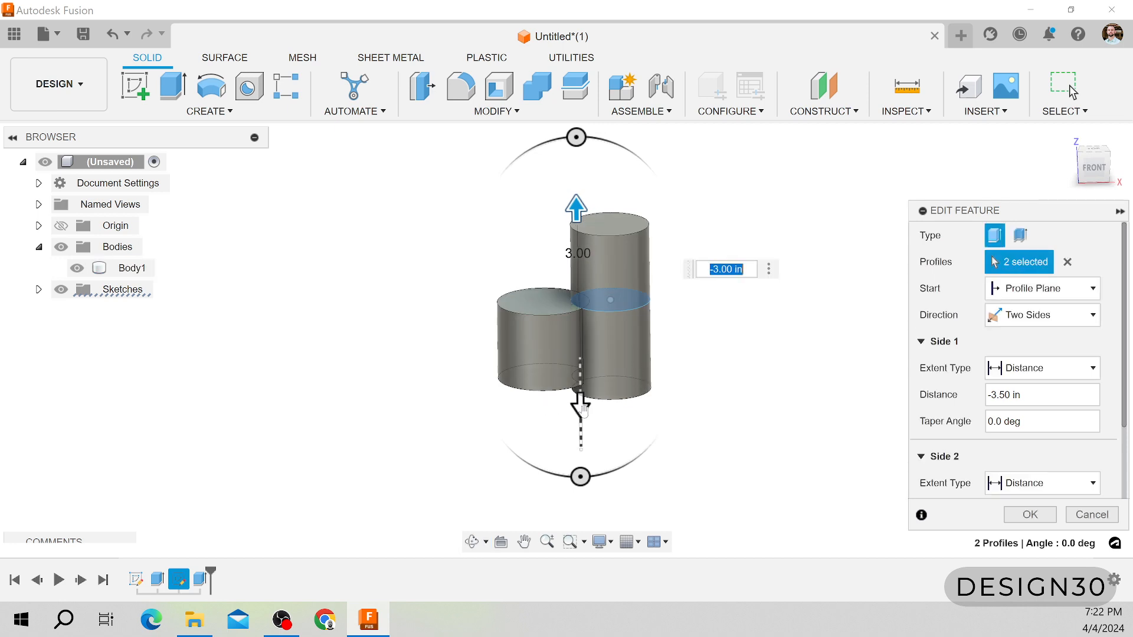
pyautogui.moveTo(583, 410); pyautogui.dragTo(579, 443)
pyautogui.keyDown('shift'); pyautogui.moveTo(643, 382); pyautogui.dragTo(707, 319, button='middle'); pyautogui.keyUp('shift')
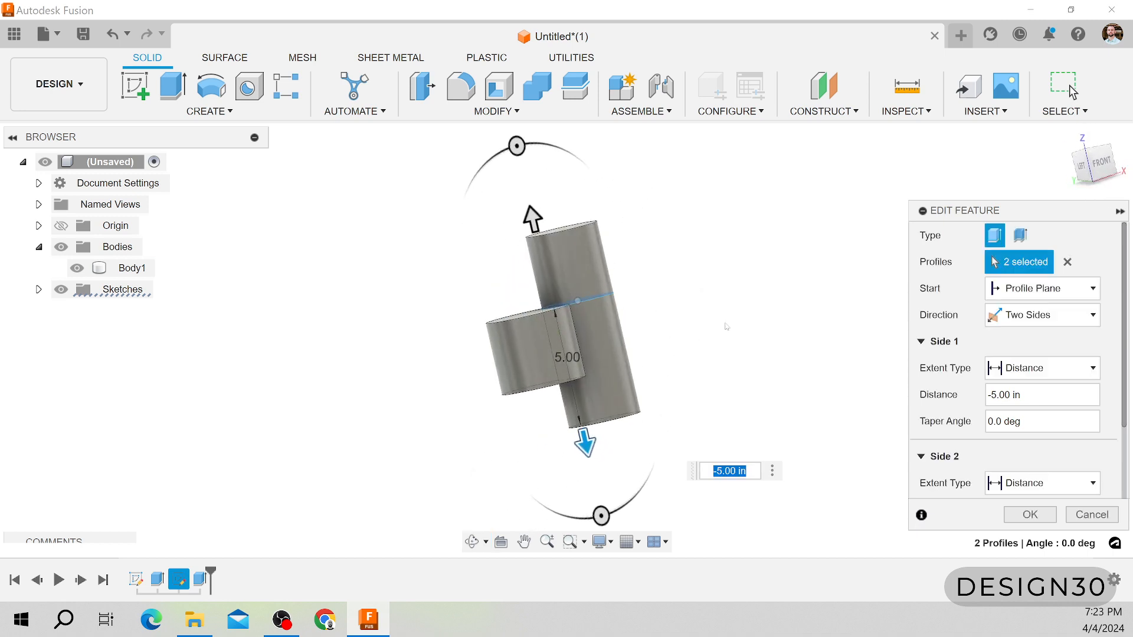
pyautogui.keyDown('shift'); pyautogui.moveTo(703, 349); pyautogui.dragTo(658, 392, button='middle'); pyautogui.keyUp('shift')
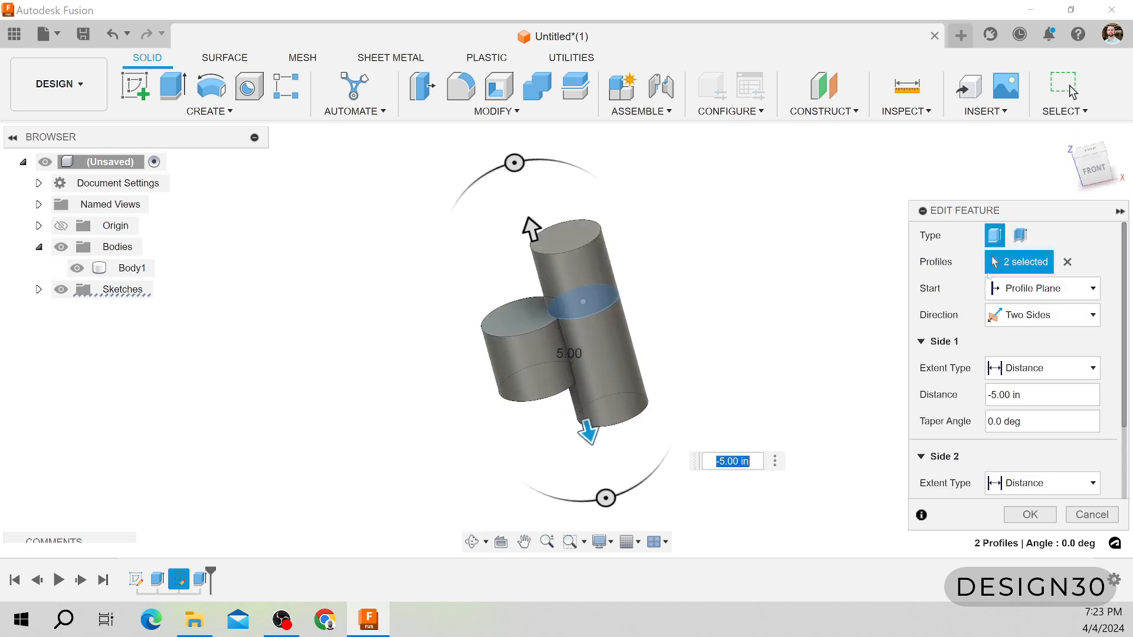
# Change the extrusion's direction from Two Sides to Symmetric.
pyautogui.click(1041, 326)
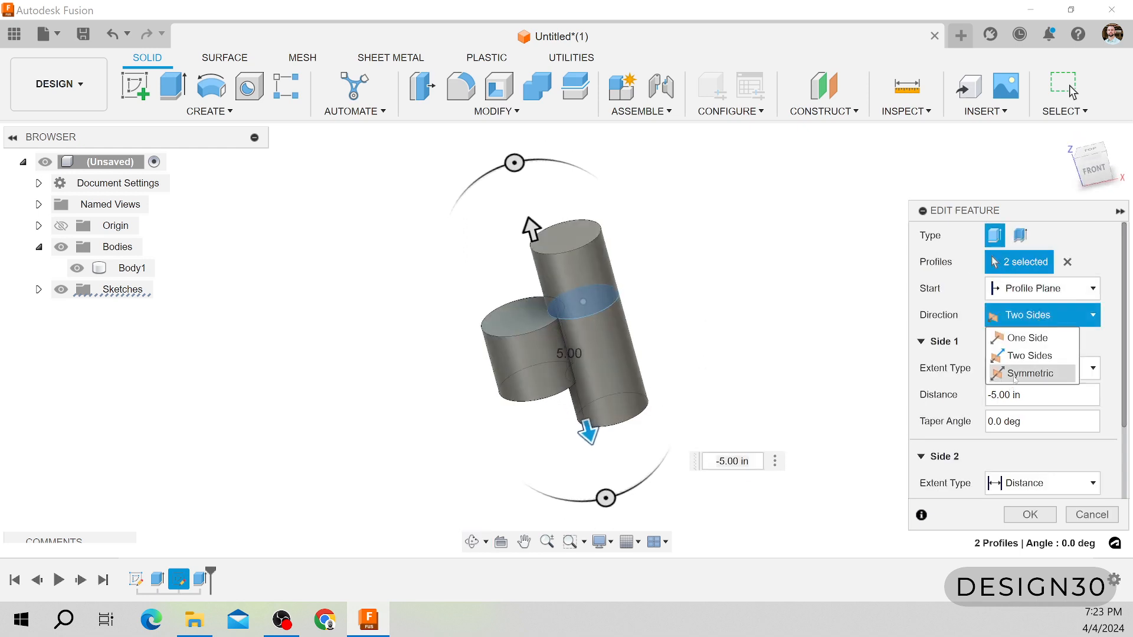
pyautogui.click(1013, 370)
pyautogui.keyDown('shift'); pyautogui.moveTo(770, 331); pyautogui.dragTo(707, 316, button='middle'); pyautogui.keyUp('shift')
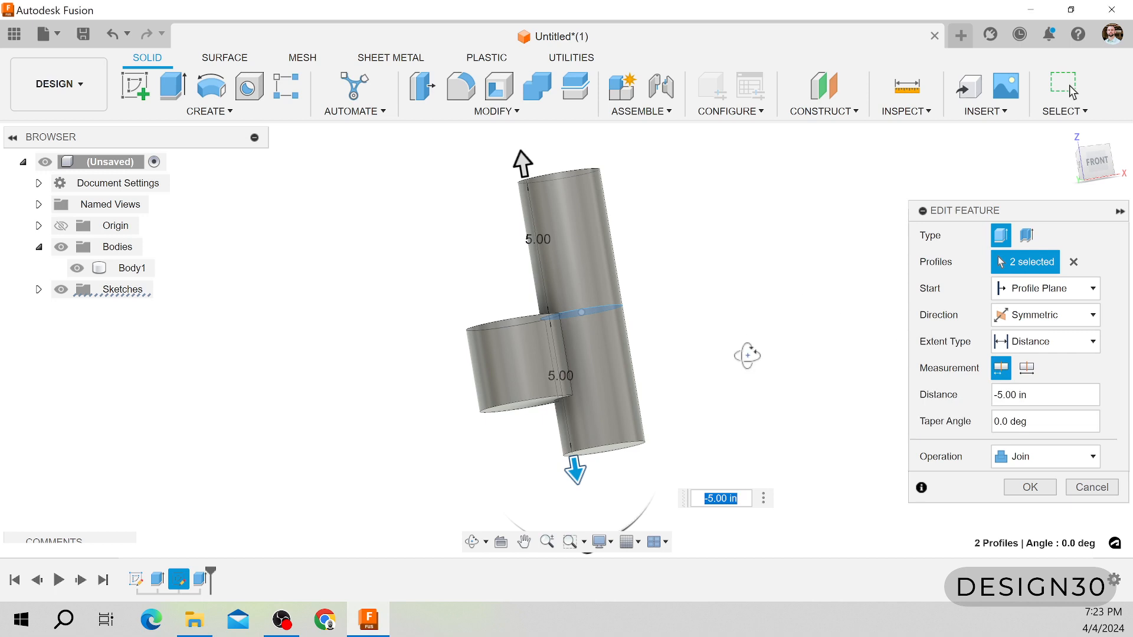
pyautogui.keyDown('shift'); pyautogui.moveTo(746, 355); pyautogui.dragTo(737, 374, button='middle'); pyautogui.keyUp('shift')
# Try measuring the symmetric distance as the whole length, and restore the half-length measurement.
pyautogui.click(1027, 368)
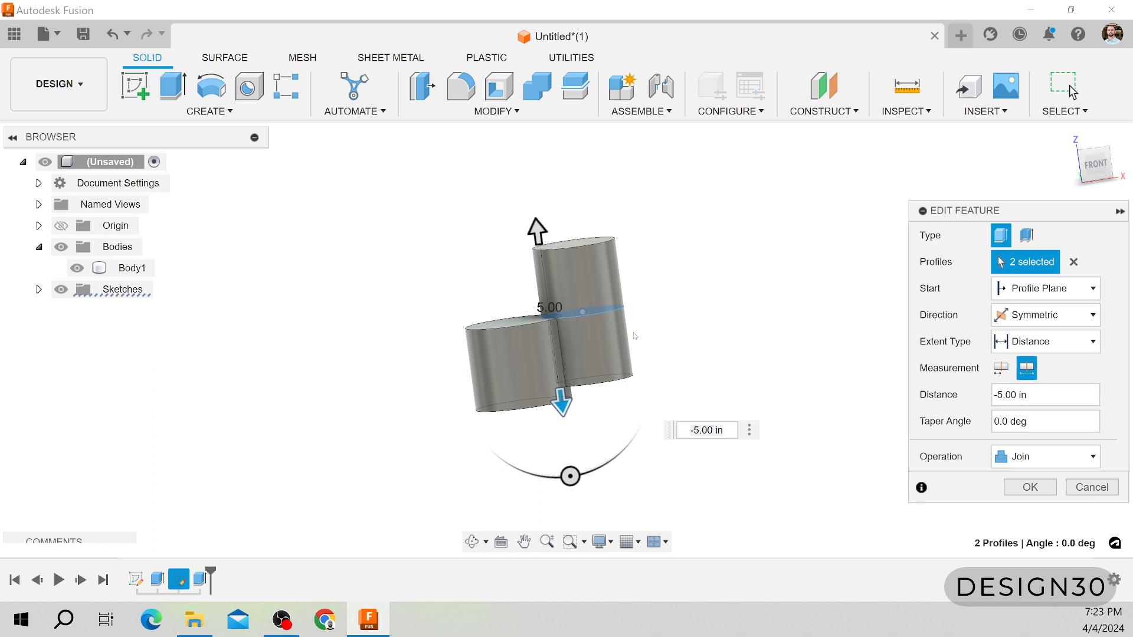
pyautogui.scroll(5, 697, 289)
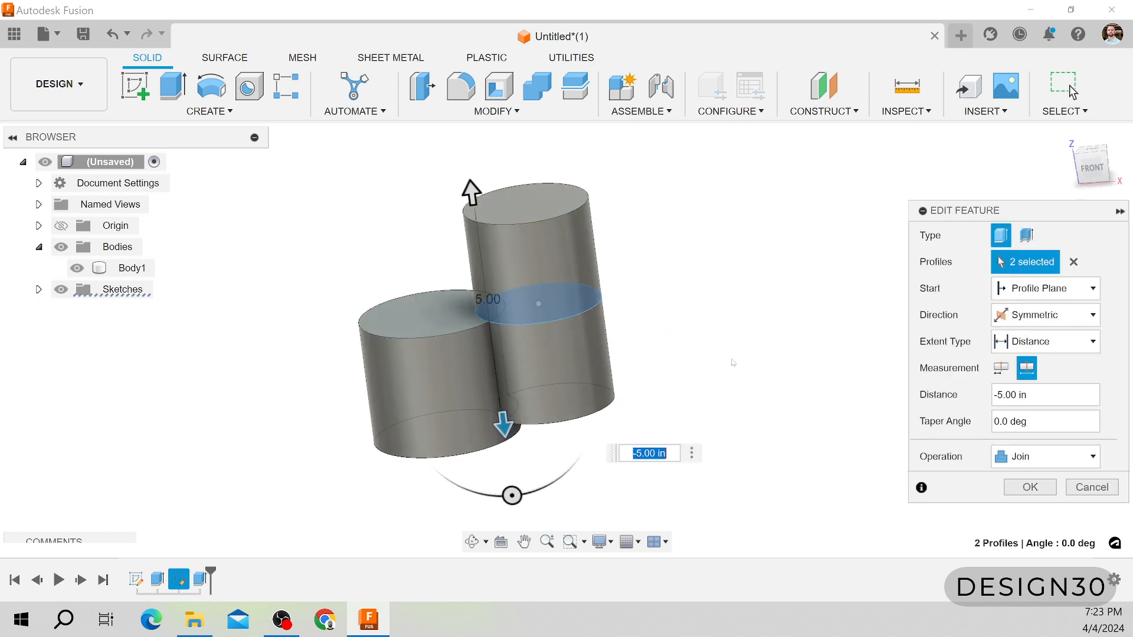
pyautogui.click(1001, 367)
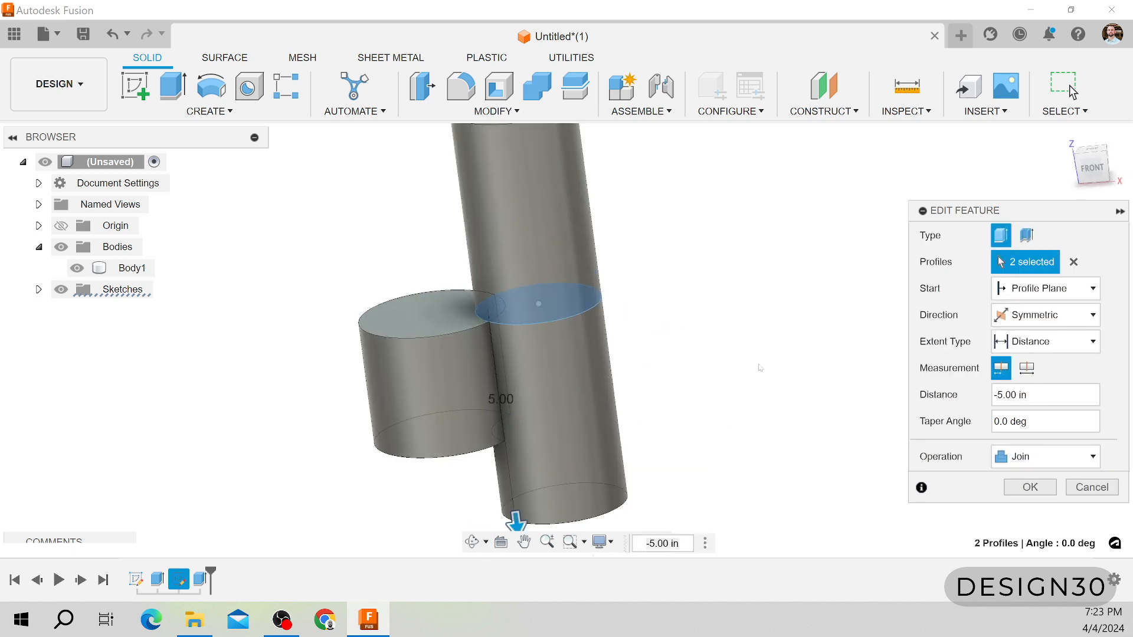
# Switch the symmetric extrusion's measurement to the whole length and open the extent type choices.
pyautogui.scroll(-3, 679, 386)
pyautogui.keyDown('shift'); pyautogui.moveTo(680, 386); pyautogui.dragTo(706, 366, button='middle'); pyautogui.keyUp('shift')
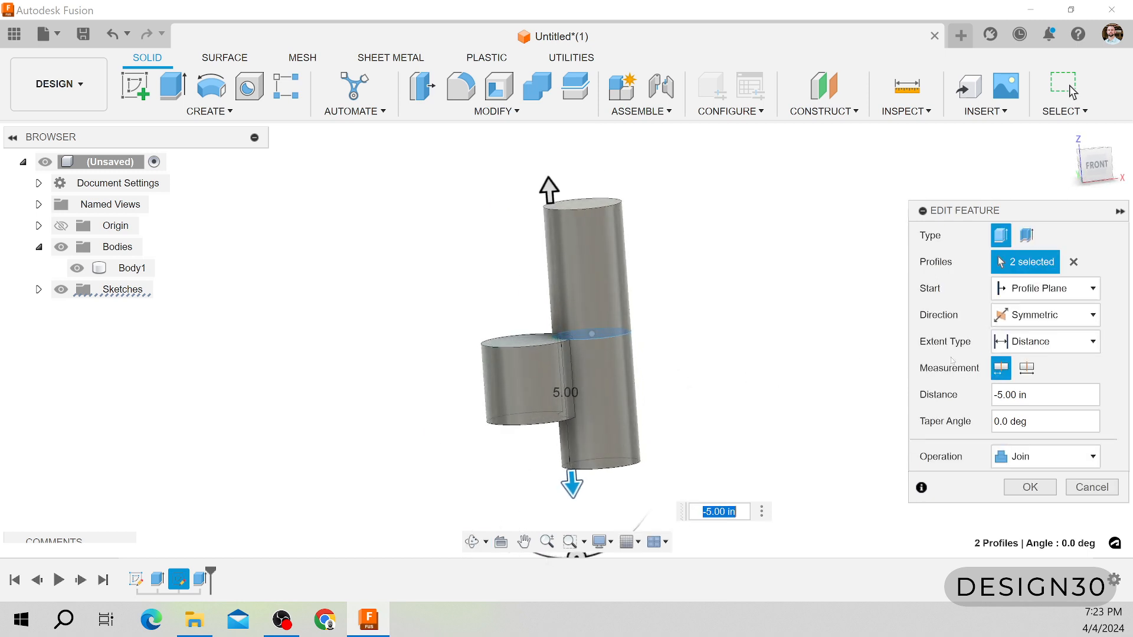
pyautogui.click(1027, 367)
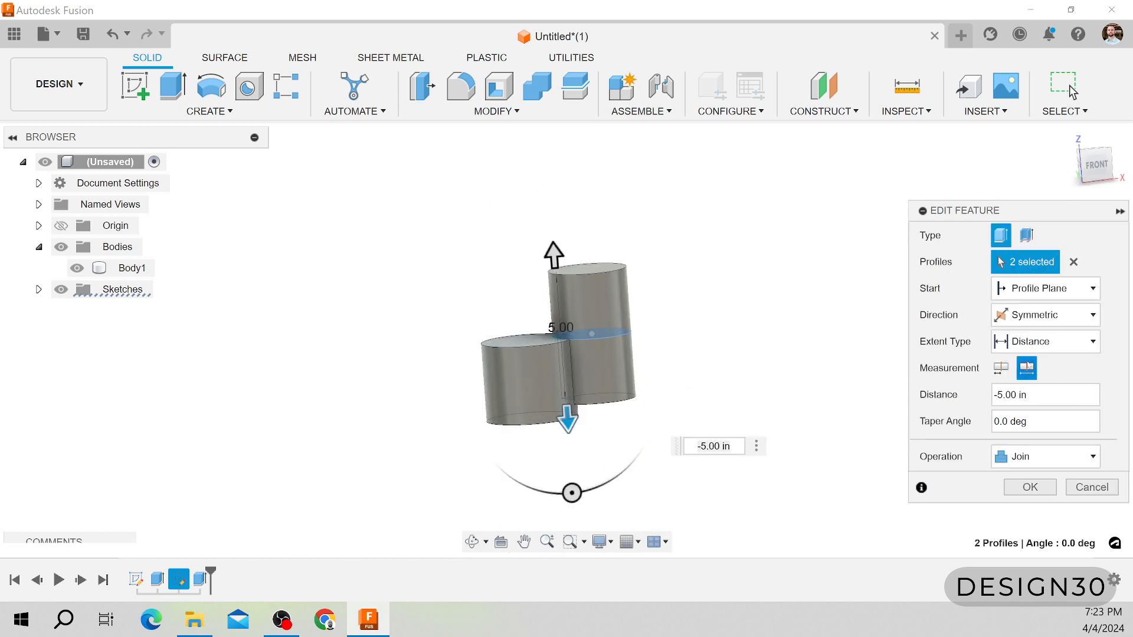
pyautogui.click(1042, 343)
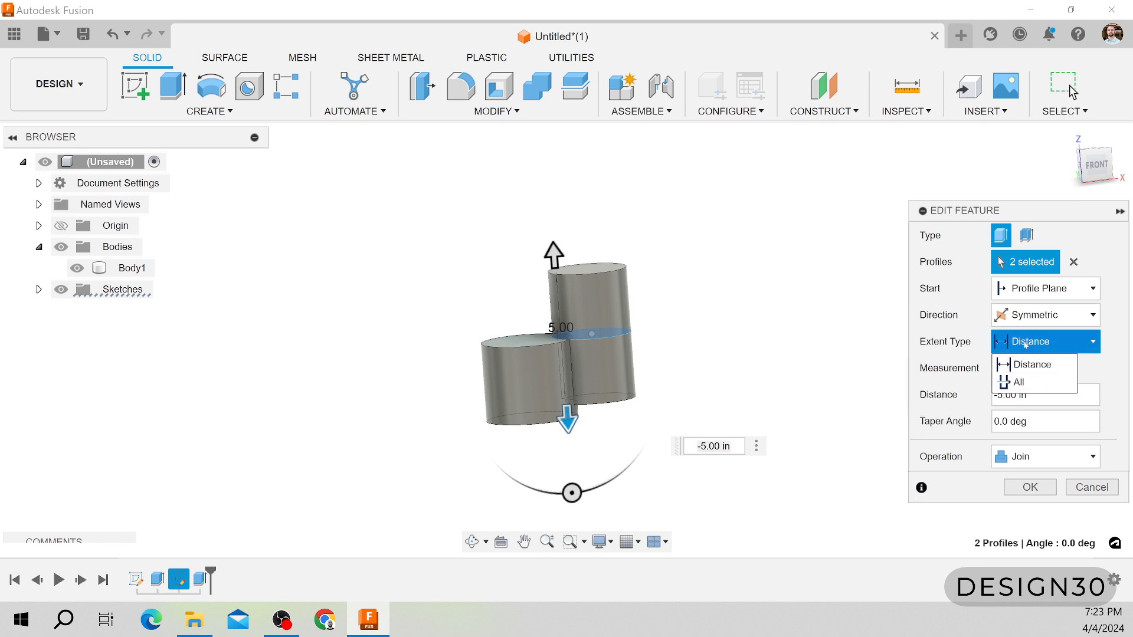
# Change the extrusion's direction to One Side and its extent type to To Object.
pyautogui.click(1038, 314)
pyautogui.click(1034, 336)
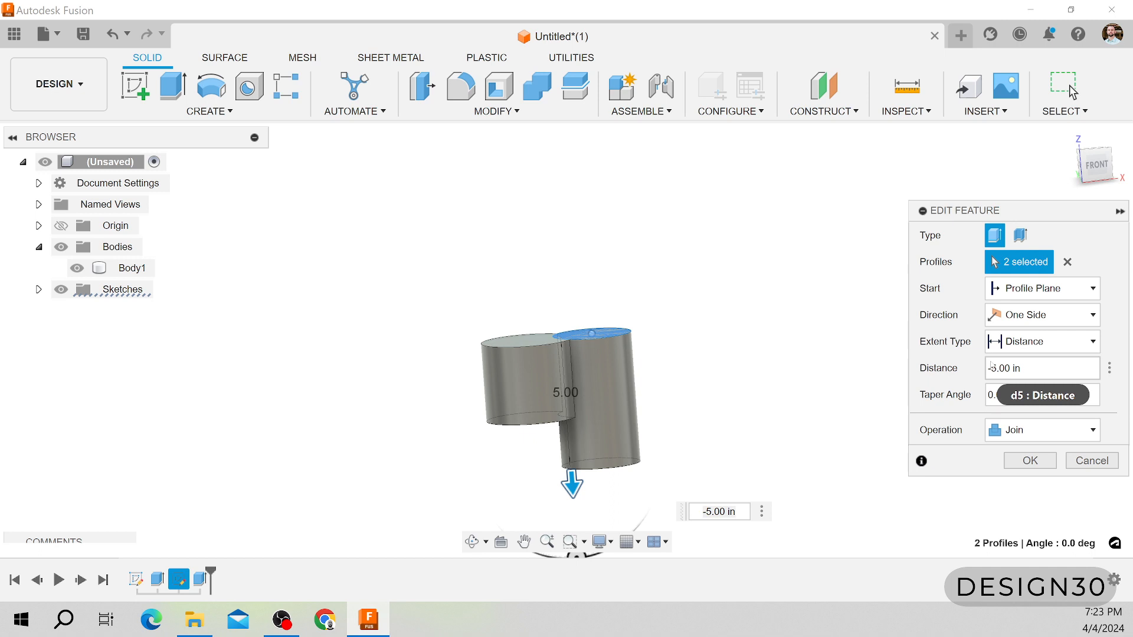
pyautogui.click(1031, 345)
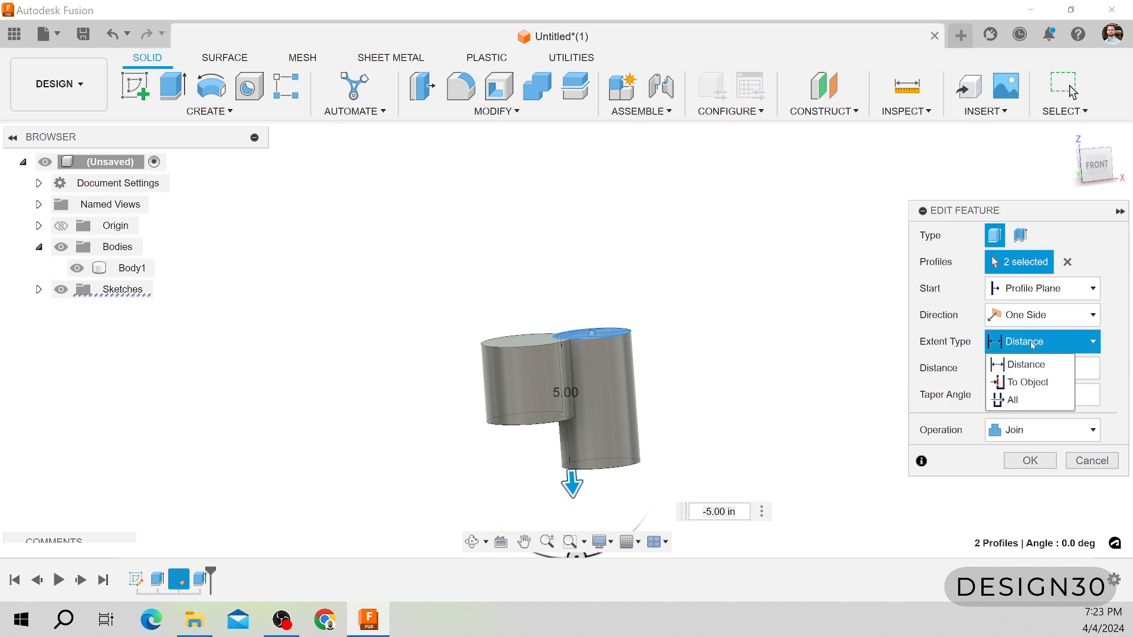
pyautogui.click(1028, 383)
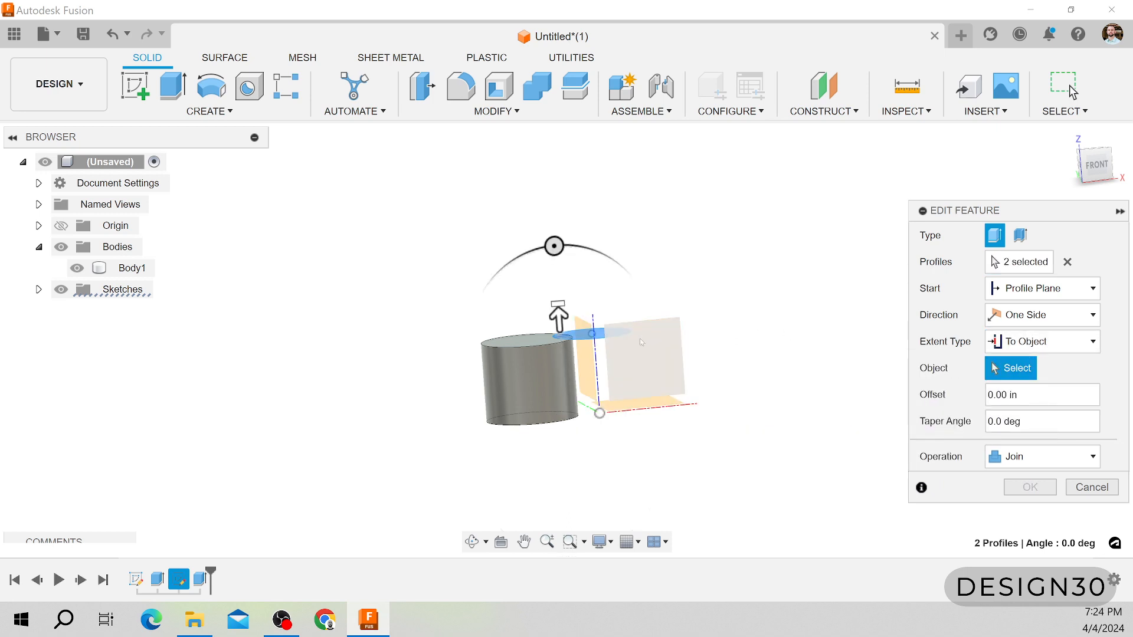
# Use the first cylinder's bottom face as the object the extrusion ends at, apply the feature, and inspect the joined body.
pyautogui.scroll(3, 588, 380)
pyautogui.keyDown('shift'); pyautogui.moveTo(599, 428); pyautogui.dragTo(597, 400, button='middle'); pyautogui.keyUp('shift')
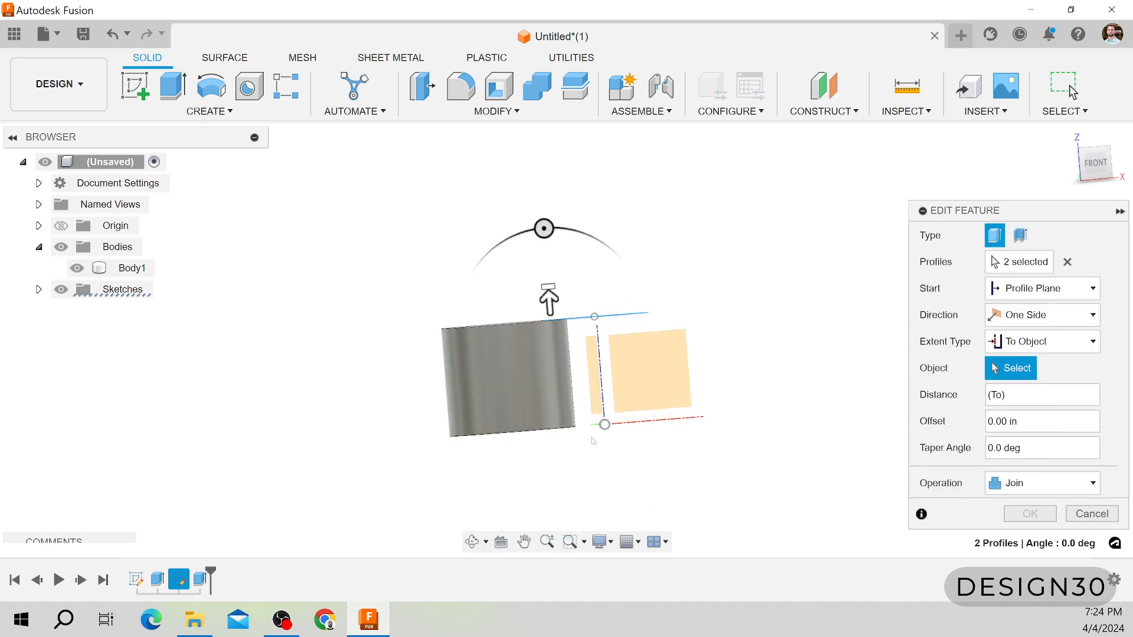
pyautogui.moveTo(593, 441)
pyautogui.keyDown('shift'); pyautogui.mouseDown(button='middle')
pyautogui.moveTo(577, 432)
pyautogui.moveTo(582, 420)
pyautogui.moveTo(575, 442)
pyautogui.mouseUp(button='middle'); pyautogui.keyUp('shift')
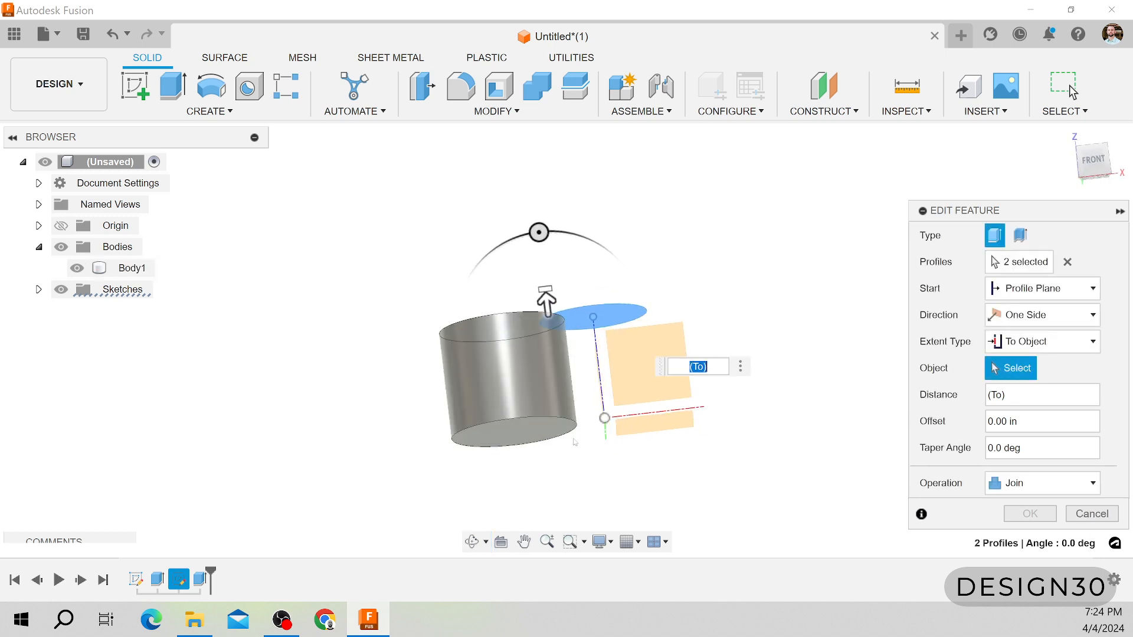
pyautogui.click(506, 426)
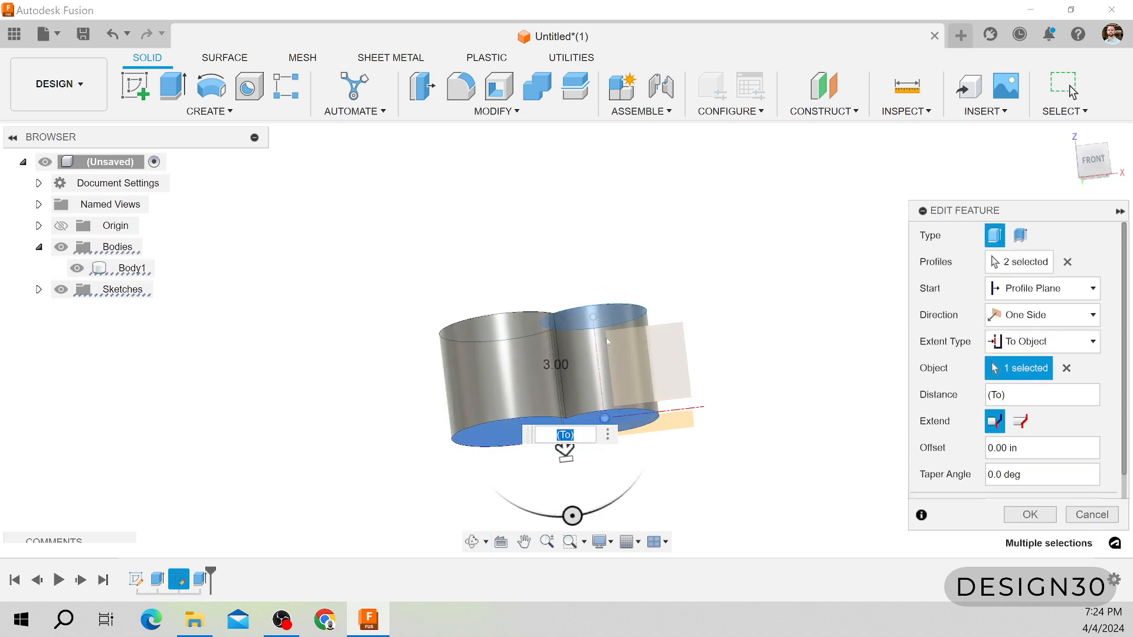
pyautogui.moveTo(607, 341)
pyautogui.keyDown('shift'); pyautogui.mouseDown(button='middle')
pyautogui.moveTo(618, 387)
pyautogui.moveTo(624, 351)
pyautogui.mouseUp(button='middle'); pyautogui.keyUp('shift')
pyautogui.scroll(1, 625, 352)
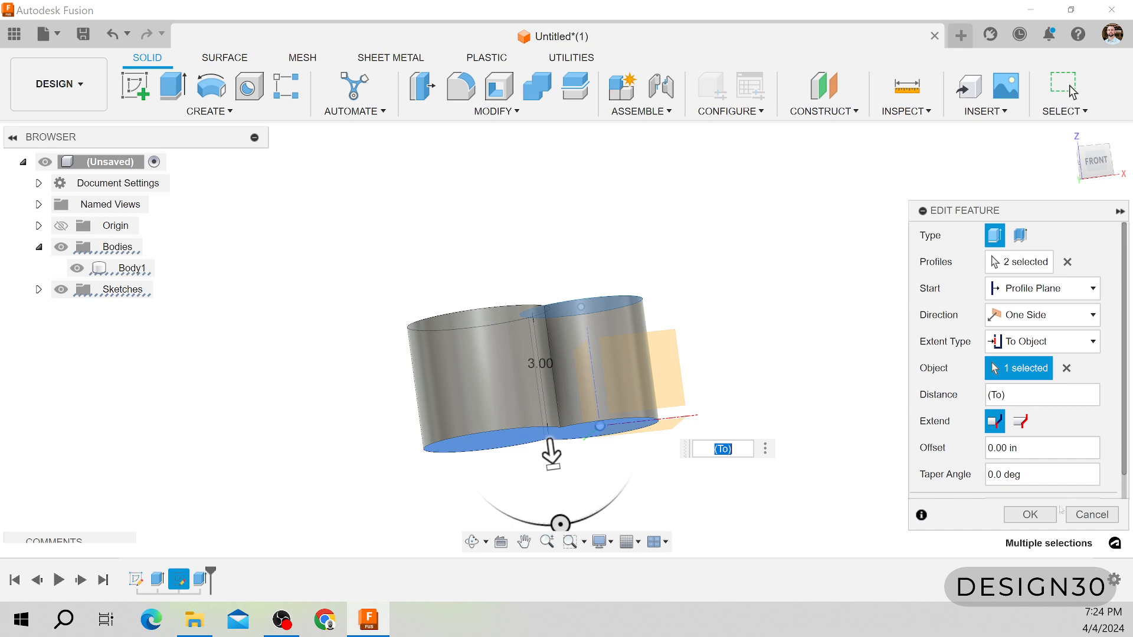
pyautogui.click(1043, 512)
pyautogui.scroll(3, 562, 430)
pyautogui.keyDown('shift'); pyautogui.moveTo(560, 431); pyautogui.dragTo(531, 339, button='middle'); pyautogui.keyUp('shift')
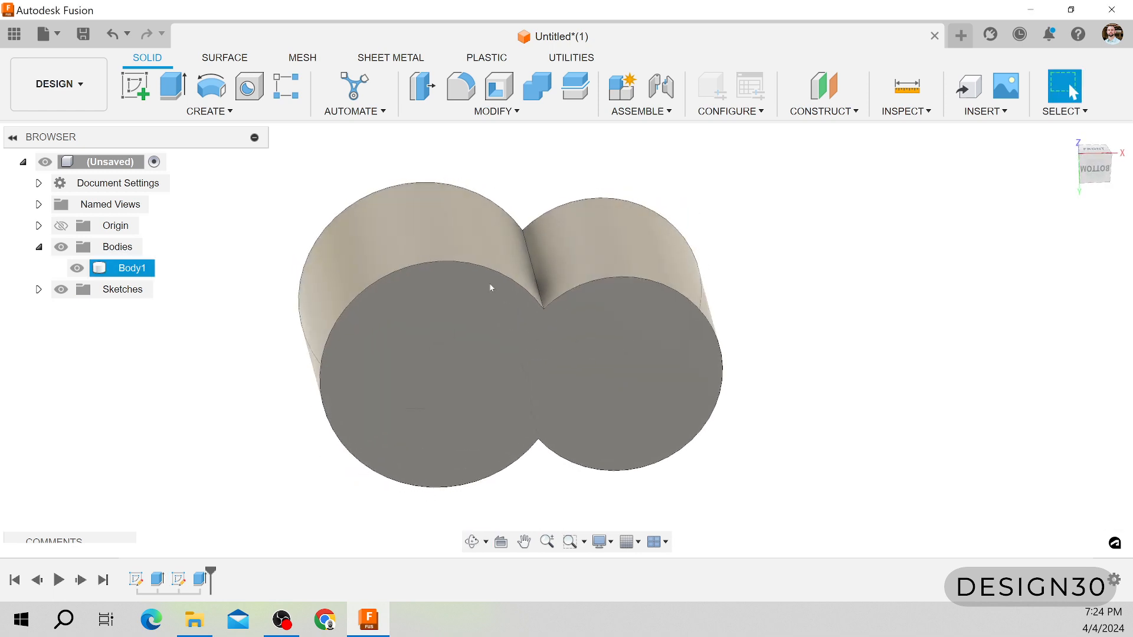
pyautogui.keyDown('shift'); pyautogui.moveTo(444, 328); pyautogui.dragTo(563, 361, button='middle'); pyautogui.keyUp('shift')
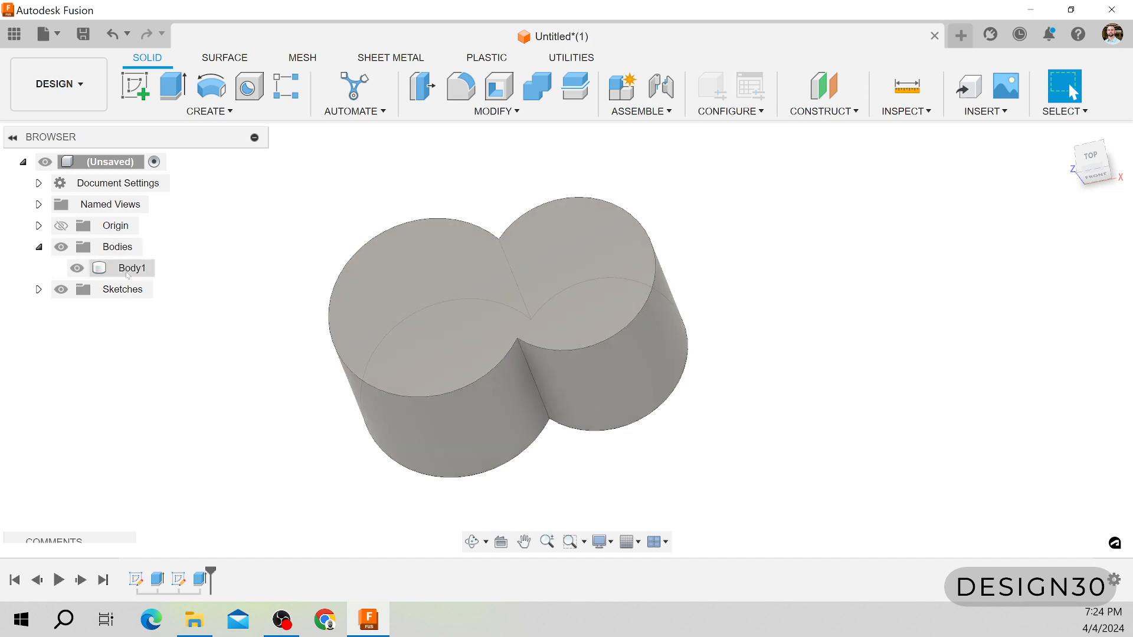
# Edit the second extrusion again and set its extent type to All.
pyautogui.rightClick(201, 578)
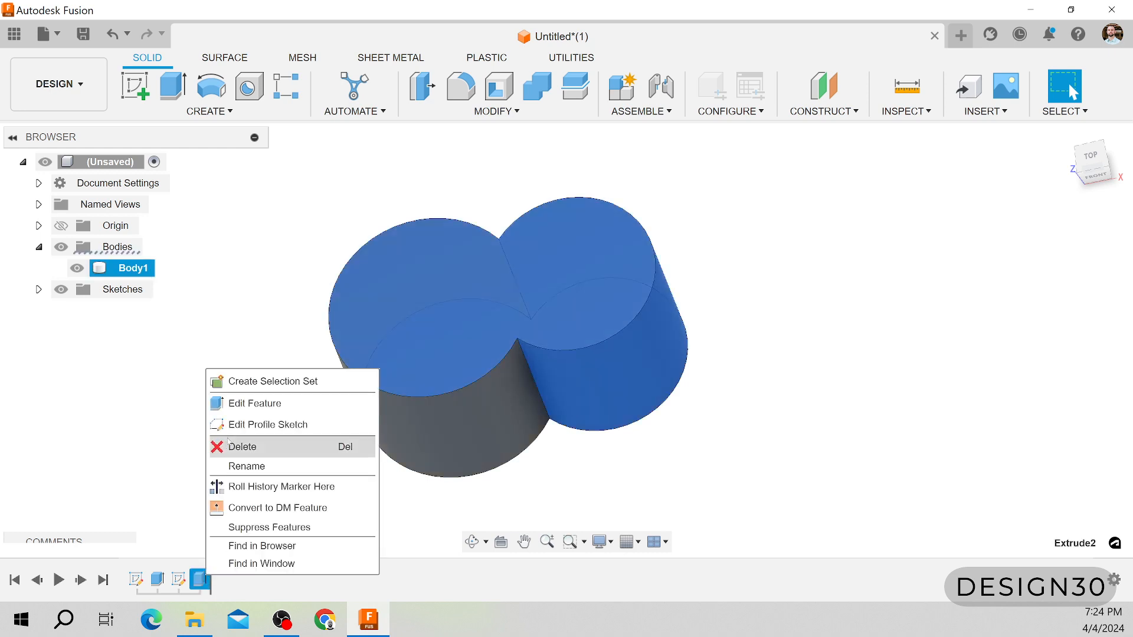
pyautogui.click(254, 403)
pyautogui.scroll(-2, 446, 370)
pyautogui.keyDown('shift'); pyautogui.moveTo(543, 380); pyautogui.dragTo(576, 284, button='middle'); pyautogui.keyUp('shift')
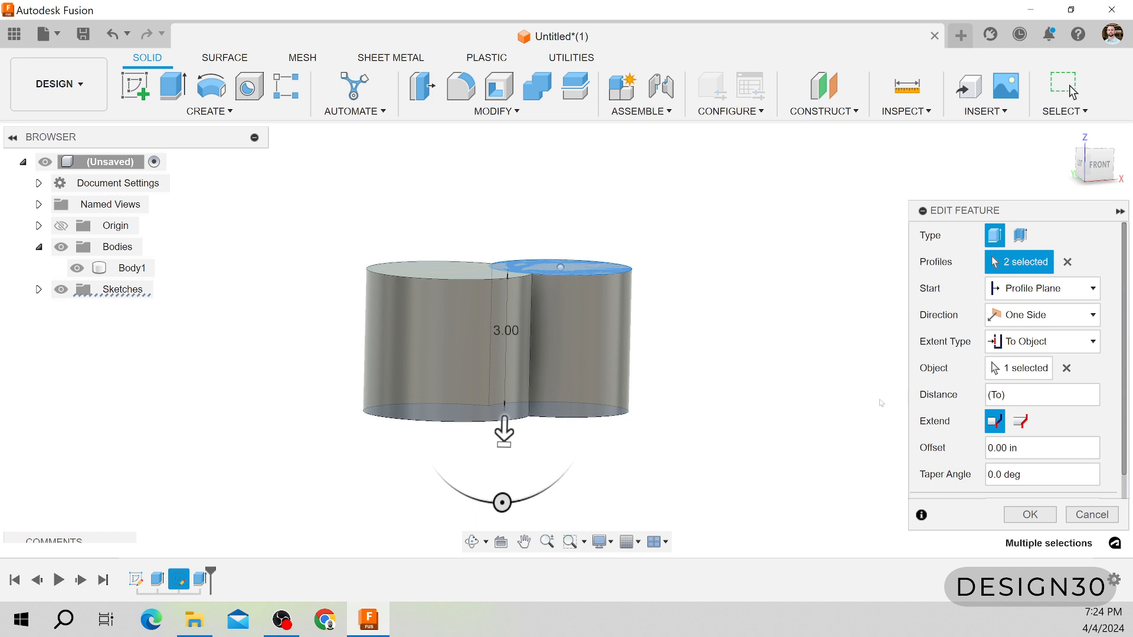
pyautogui.click(1040, 342)
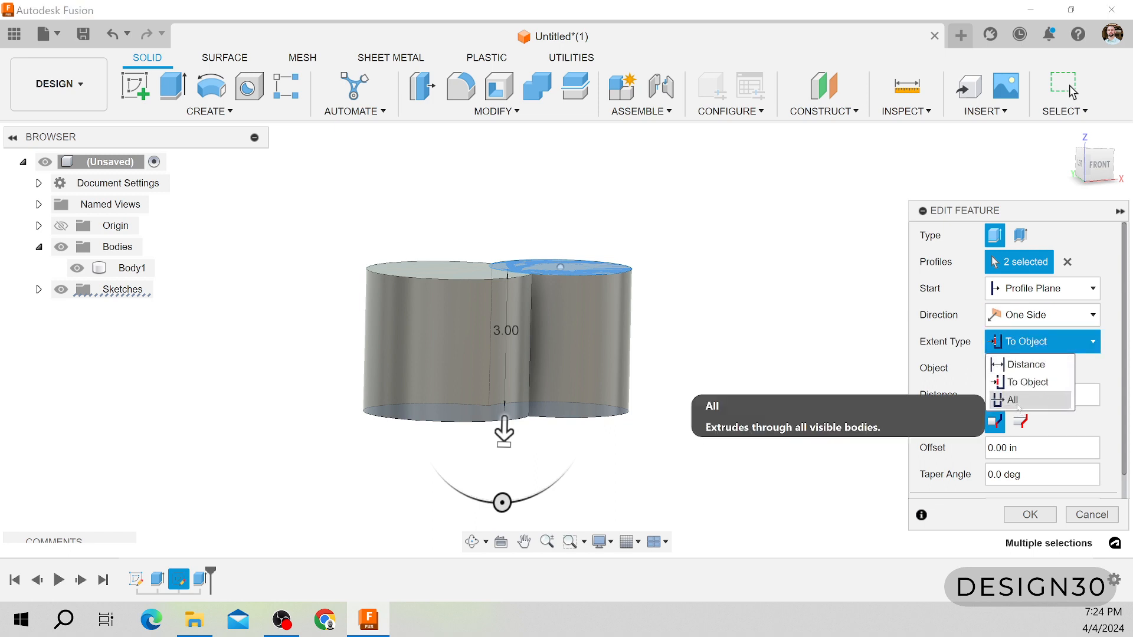
pyautogui.click(1018, 401)
pyautogui.keyDown('shift'); pyautogui.moveTo(668, 433); pyautogui.dragTo(651, 462, button='middle'); pyautogui.keyUp('shift')
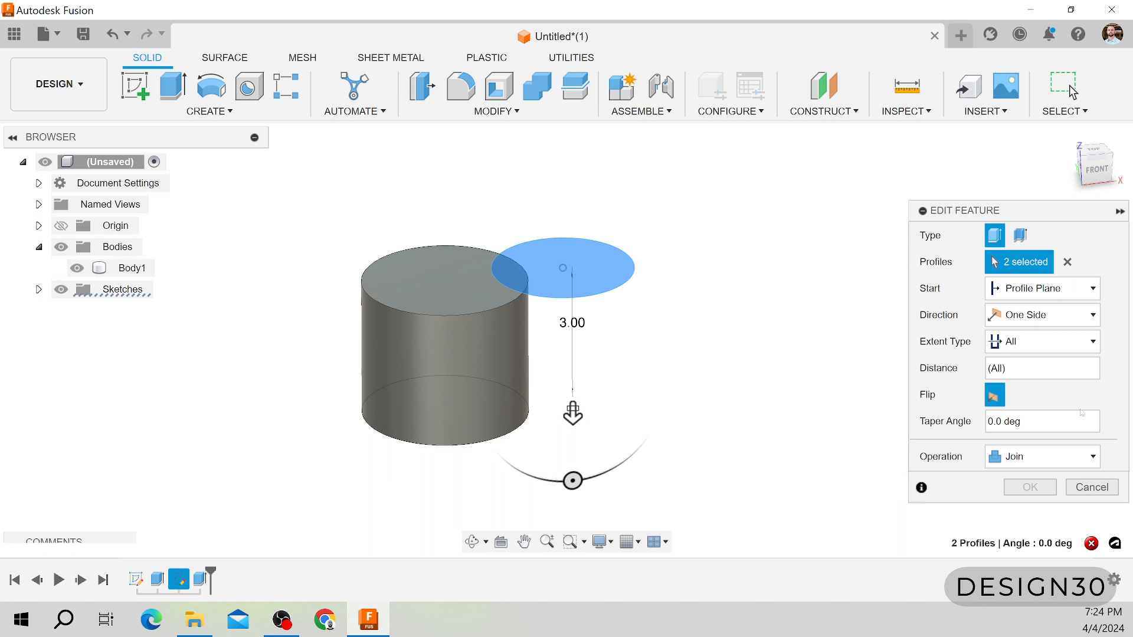
# Change the extrusion's operation to Cut and apply it to the first cylinder.
pyautogui.click(1062, 456)
pyautogui.click(1017, 496)
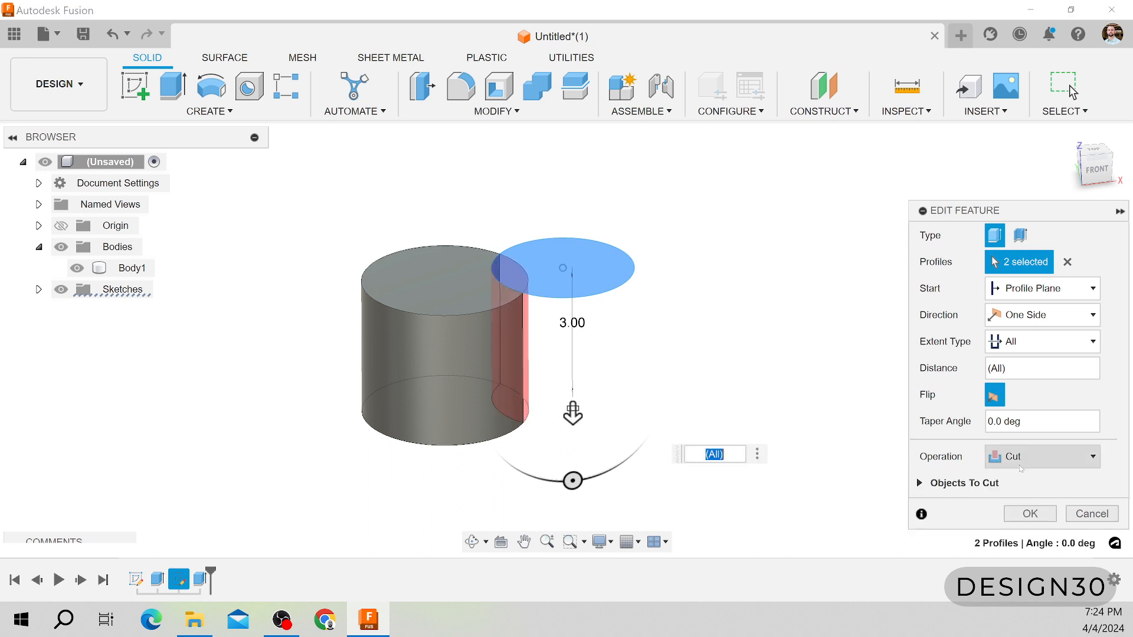
pyautogui.keyDown('shift'); pyautogui.moveTo(618, 386); pyautogui.dragTo(602, 373, button='middle'); pyautogui.keyUp('shift')
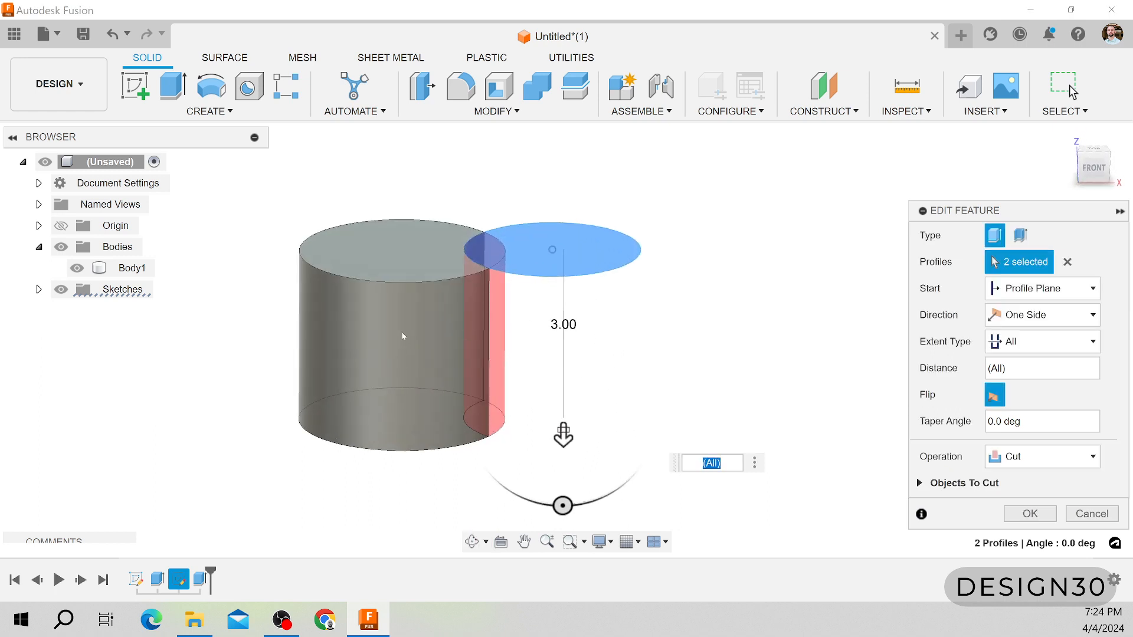
pyautogui.click(1030, 513)
pyautogui.keyDown('shift'); pyautogui.moveTo(551, 415); pyautogui.dragTo(523, 443, button='middle'); pyautogui.keyUp('shift')
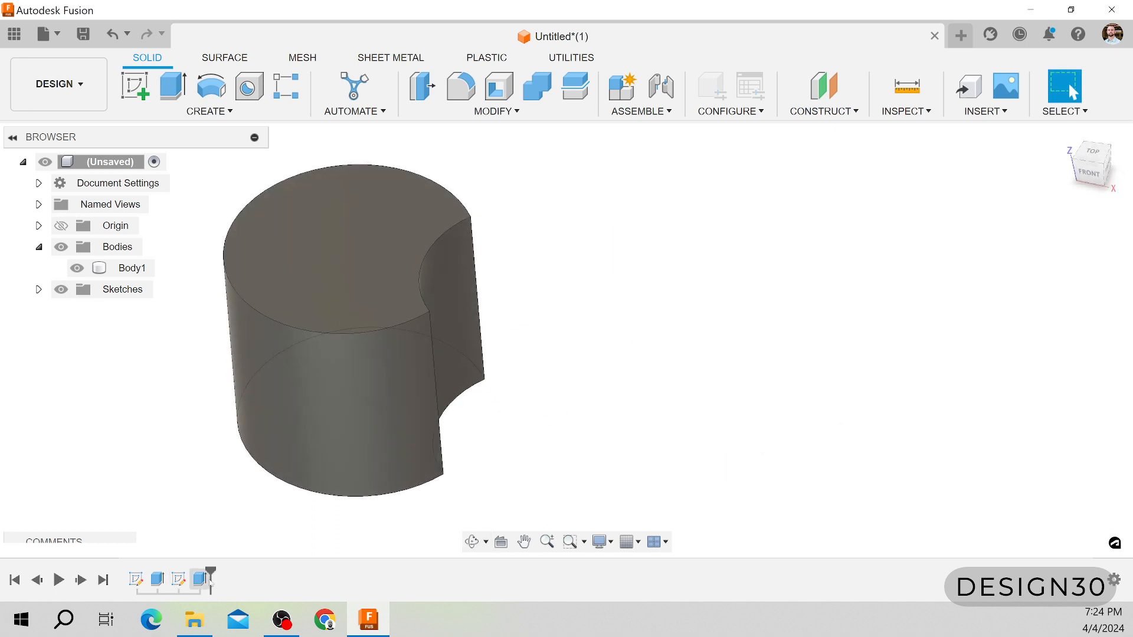
# Reopen the cut extrusion for editing and review its extent type options.
pyautogui.rightClick(201, 579)
pyautogui.click(241, 410)
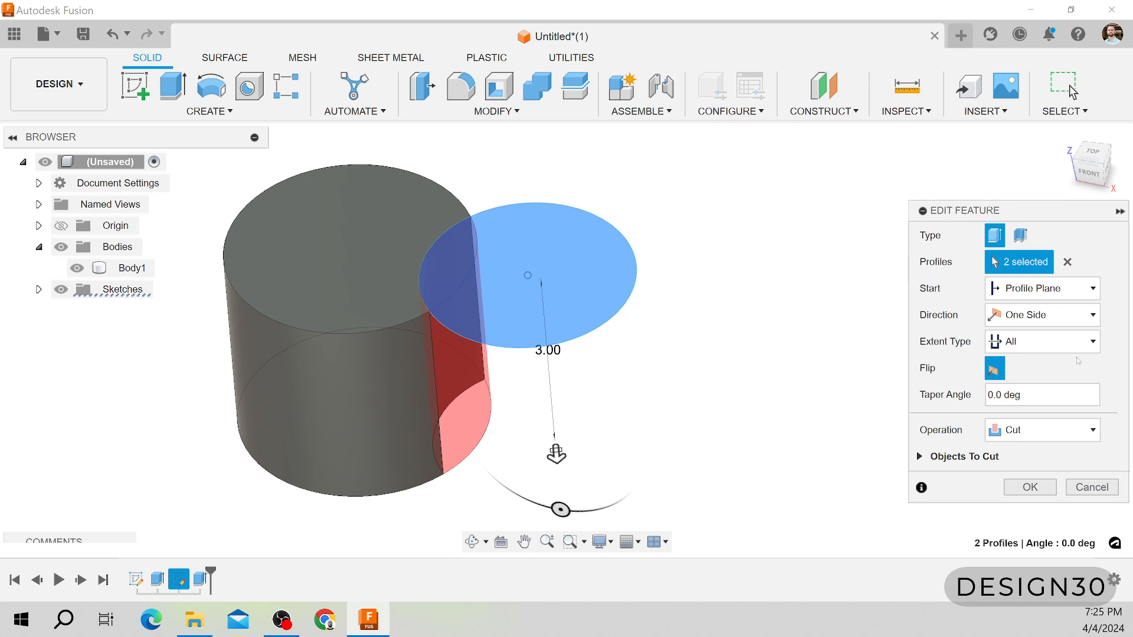
pyautogui.click(1093, 342)
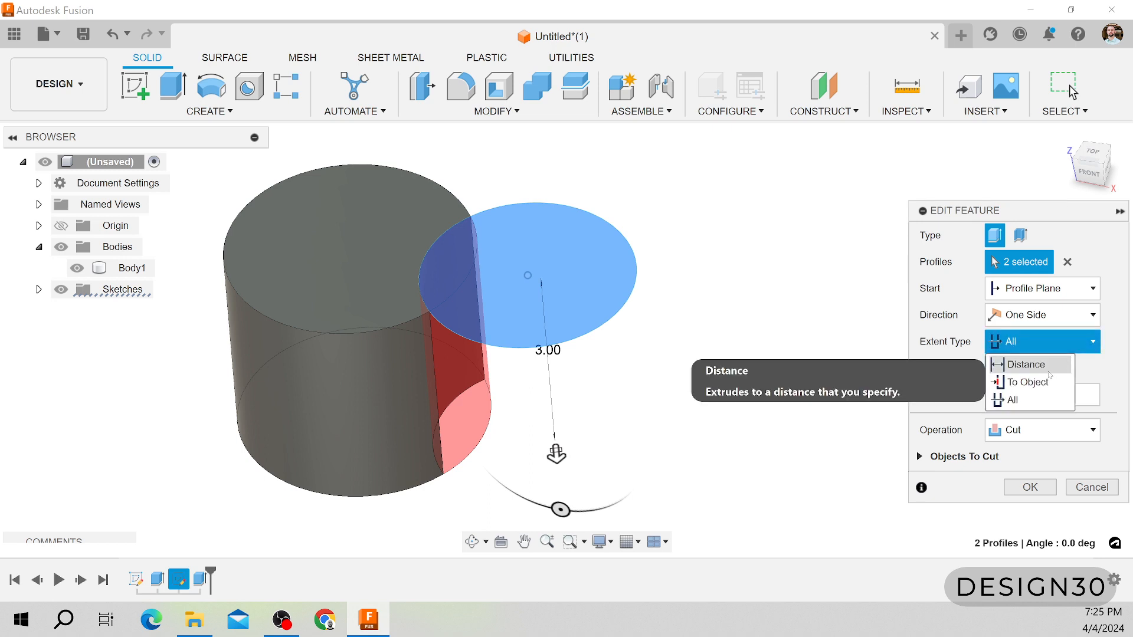
pyautogui.click(1095, 371)
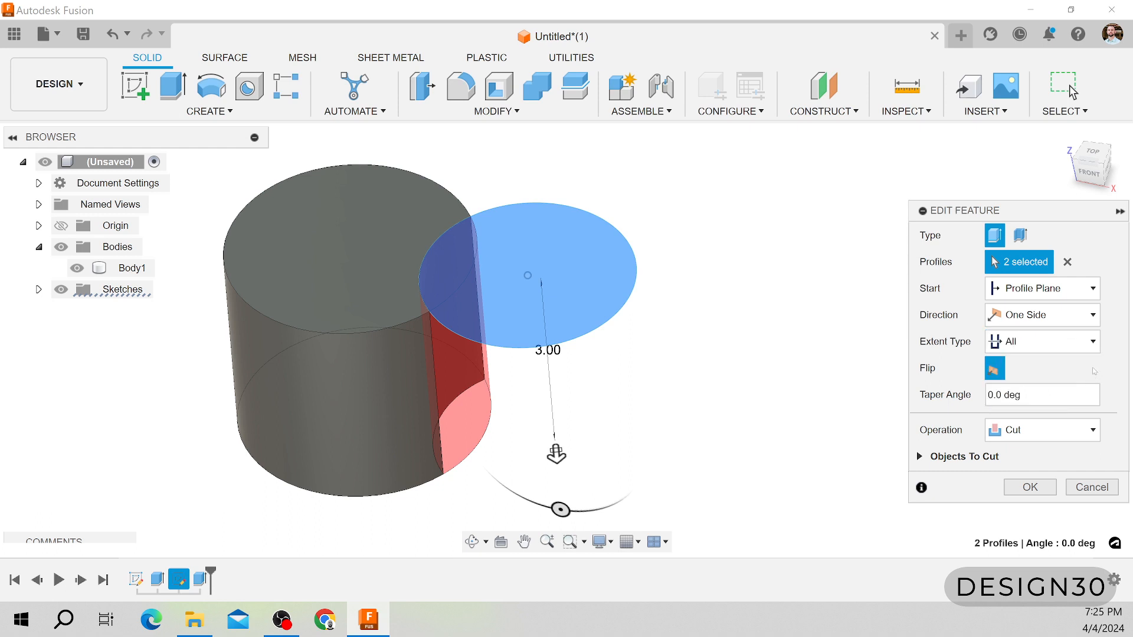